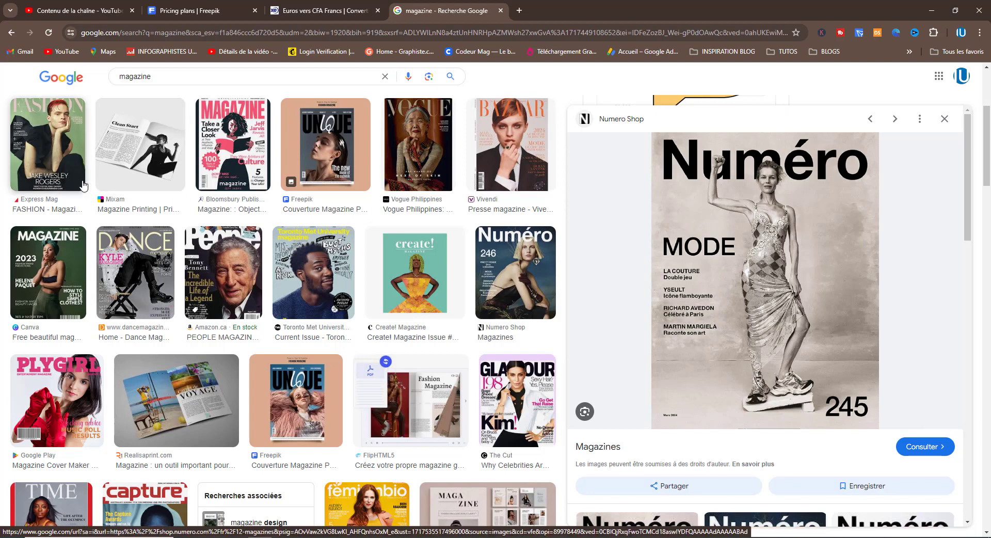
- Browse the magazine image results and preview the Behance Vogue cover design as a reference for the mockup
scroll(331, 290, "up", 4)
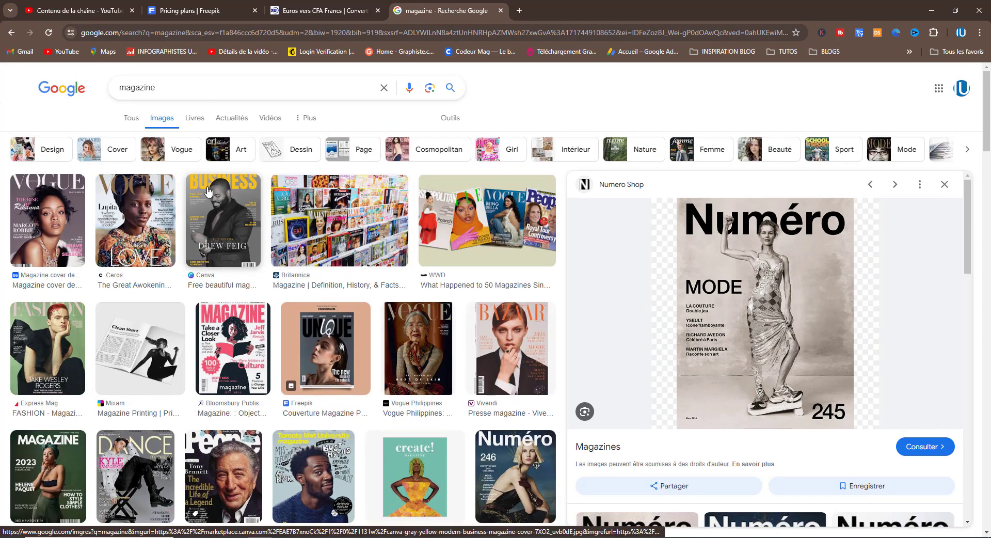
left_click(42, 228)
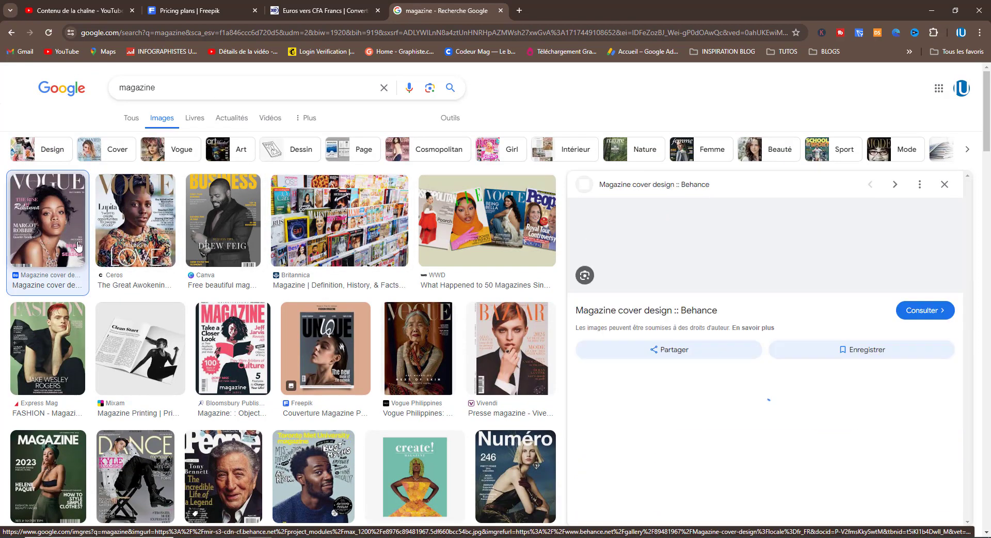
scroll(471, 401, "down", 1)
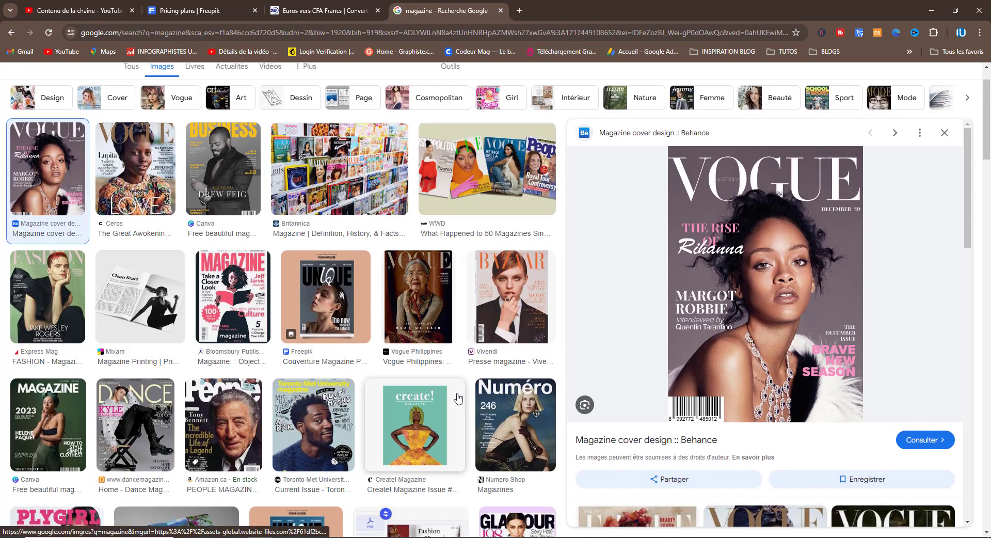
left_click(236, 320)
left_click(47, 316)
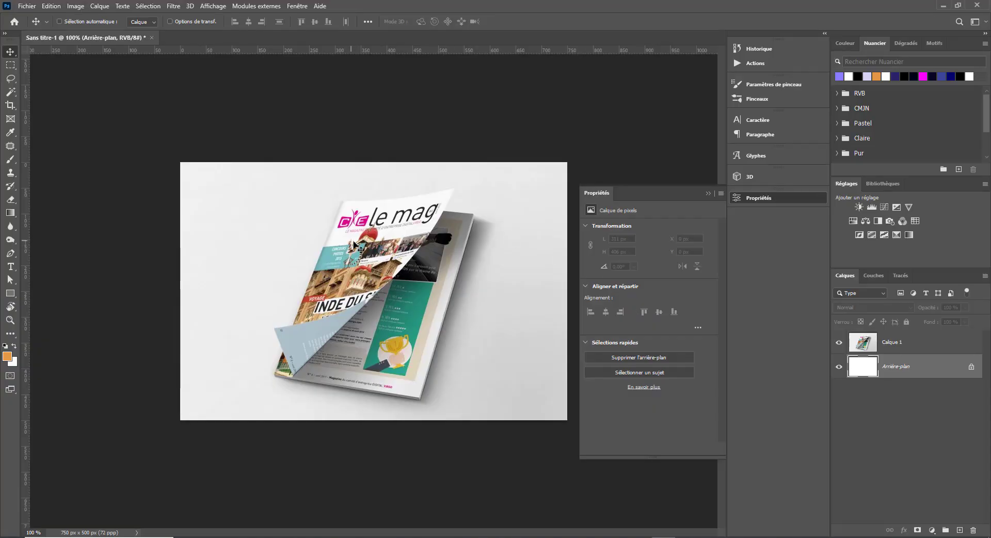
- Draw a purple rectangle about 292 × 418 px over the magazine, above the Calque 1 photo layer
left_click(914, 348)
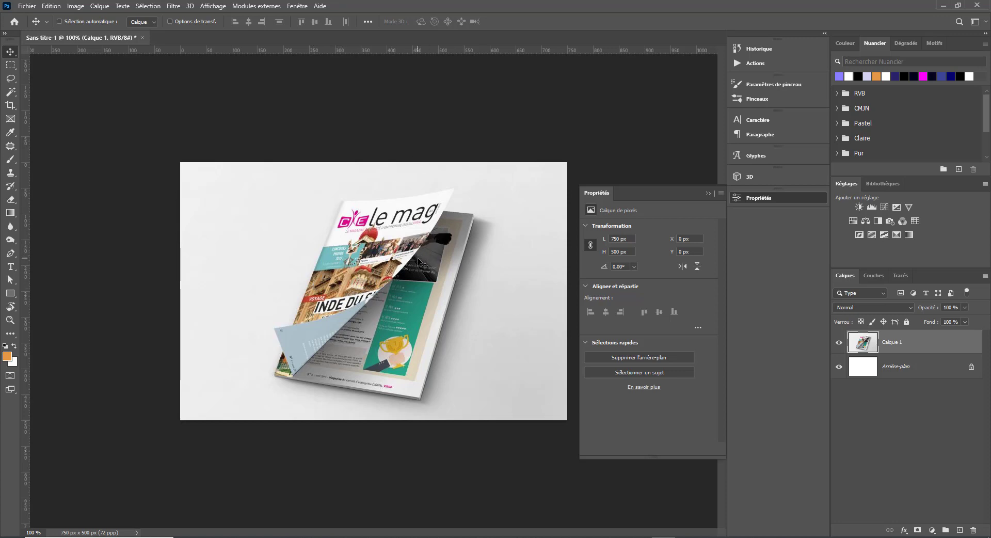
left_click(11, 295)
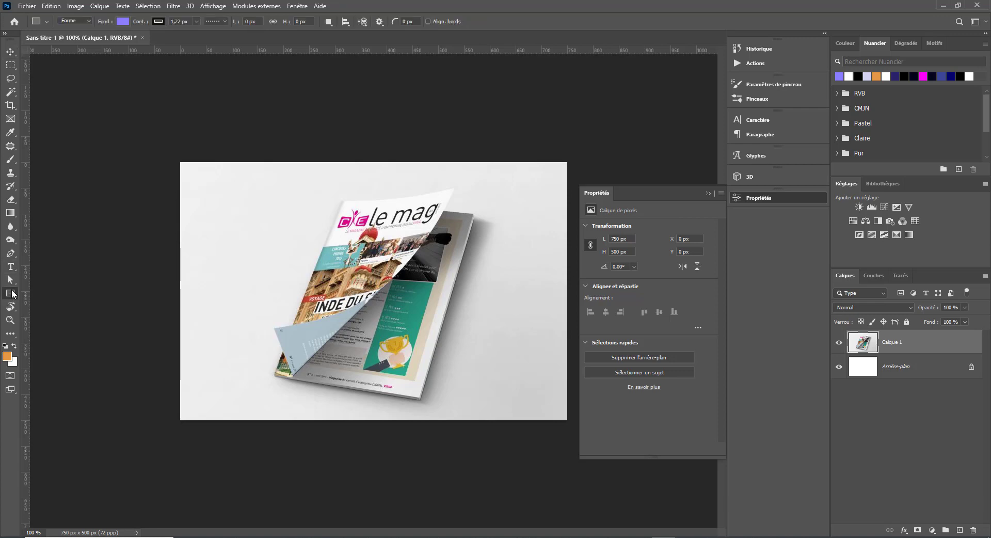
left_click_drag(326, 184, 476, 399)
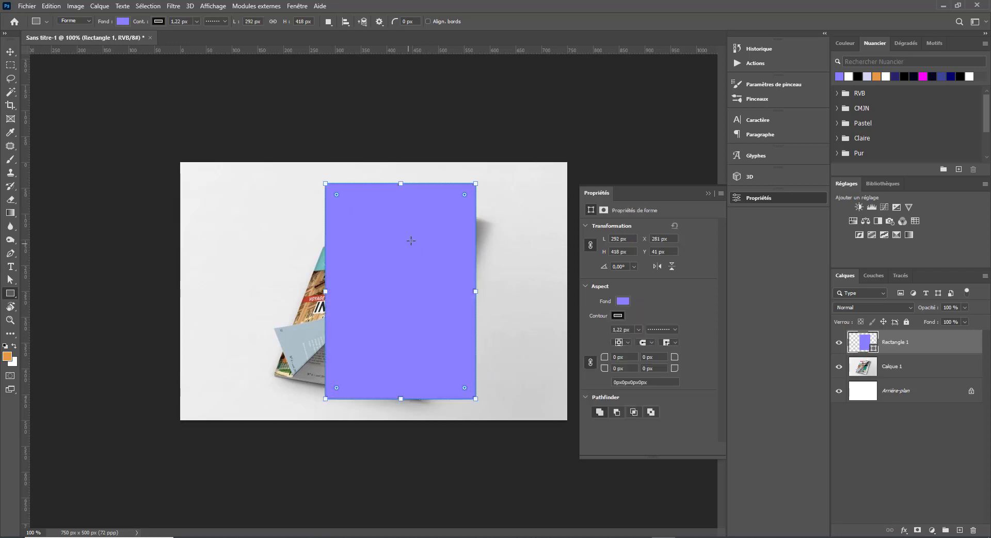
- Convert the rectangle layer to a smart object, open its contents to check them, and return to the Sans titre-1 document
left_click(10, 52)
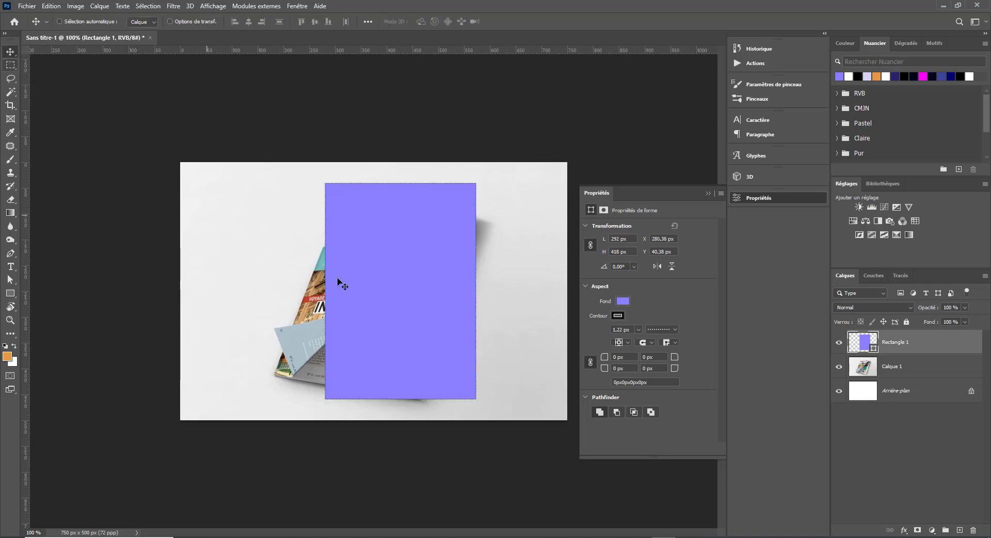
right_click(931, 349)
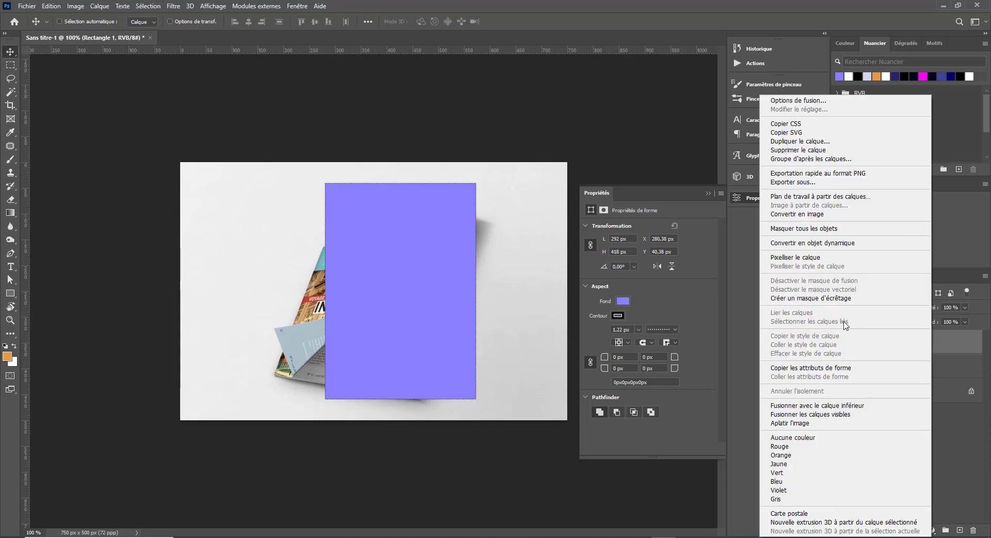
left_click(821, 243)
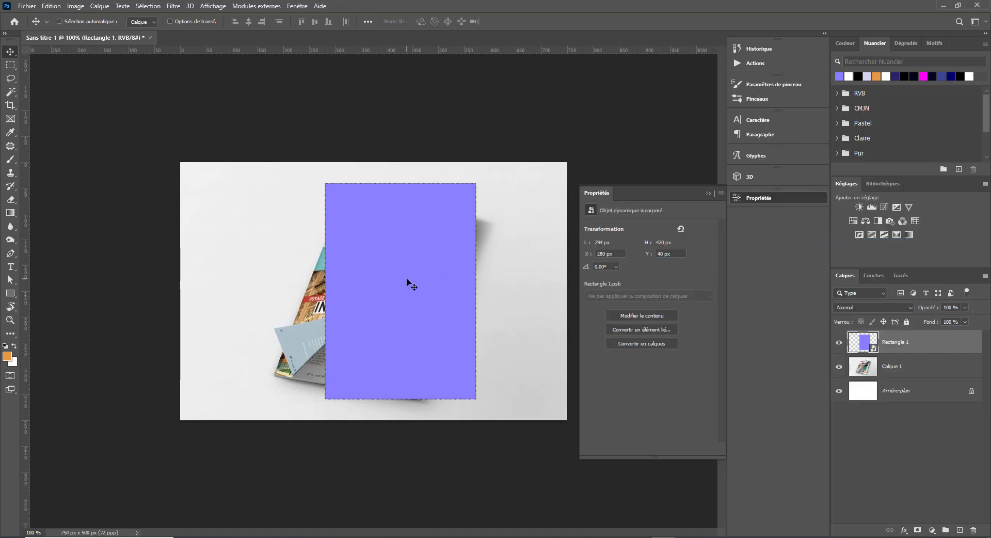
double_click(863, 349)
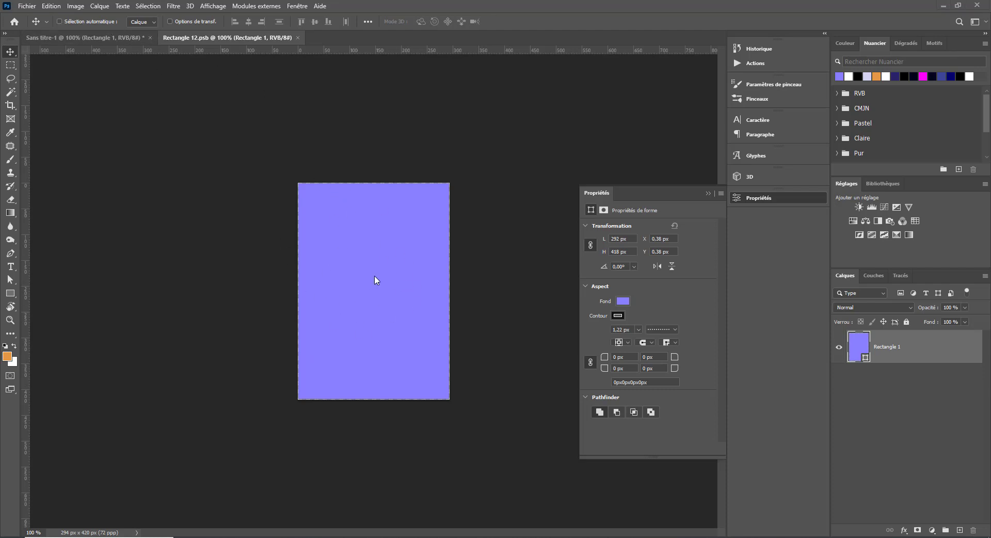
left_click(81, 38)
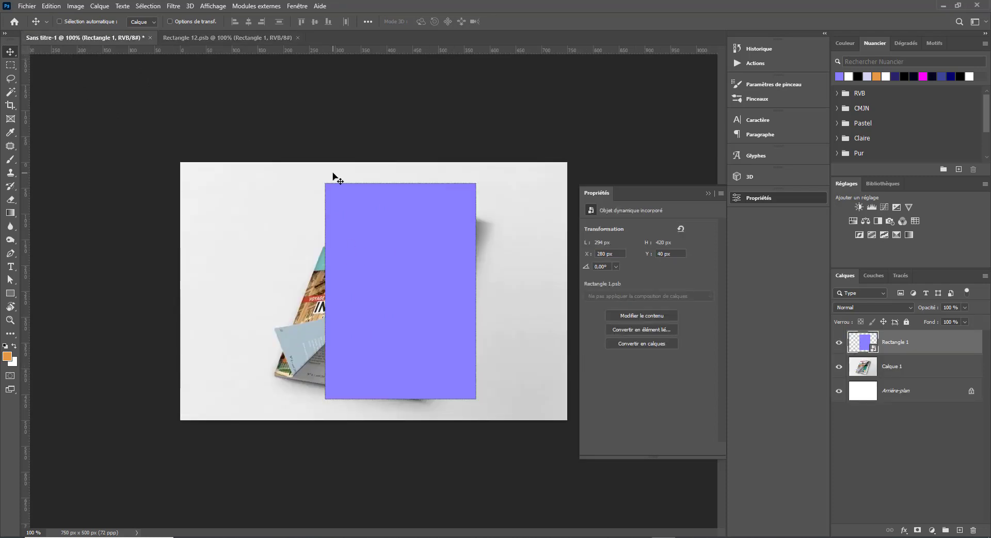
- Reposition the smart object over the magazine and lower its layer opacity to 79%
left_click_drag(402, 251, 358, 252)
mouse_move(935, 308)
left_mouse_down()
mouse_move(906, 310)
mouse_move(925, 310)
left_mouse_up()
left_click_drag(364, 231, 389, 228)
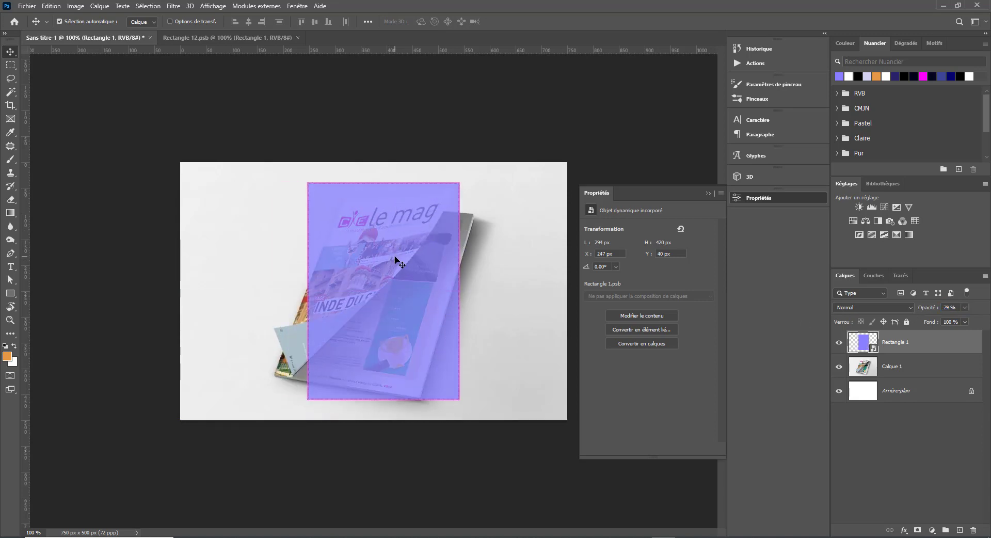
- Start a free transform on the smart object and skew its top-left corner inward toward the cover's slant
key("ctrl+t")
right_click(351, 212)
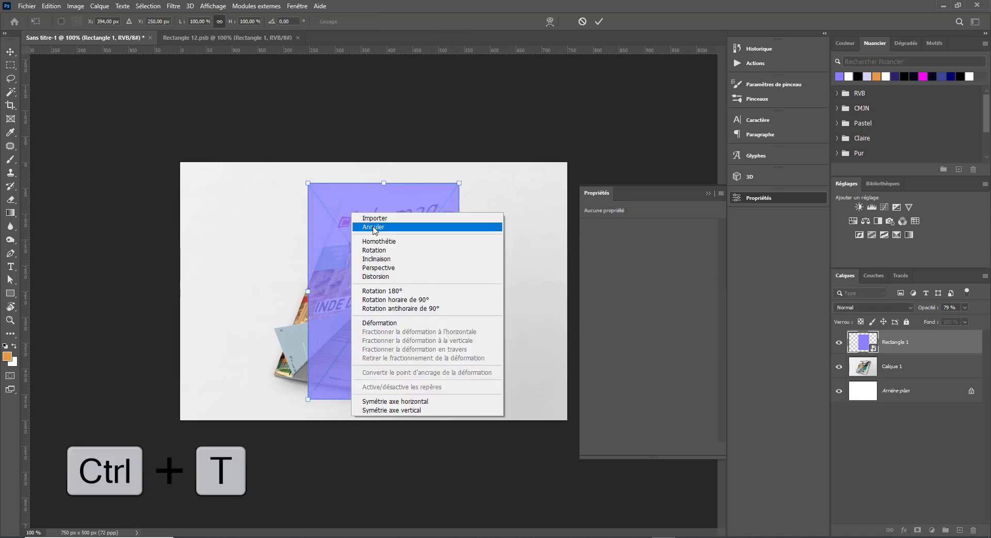
left_click(376, 259)
left_click_drag(310, 180, 362, 216)
- Distort the smart object so its corners match the cover's top edge and spine, leaving the bottom-right corner roughly over the lower pages
right_click(389, 203)
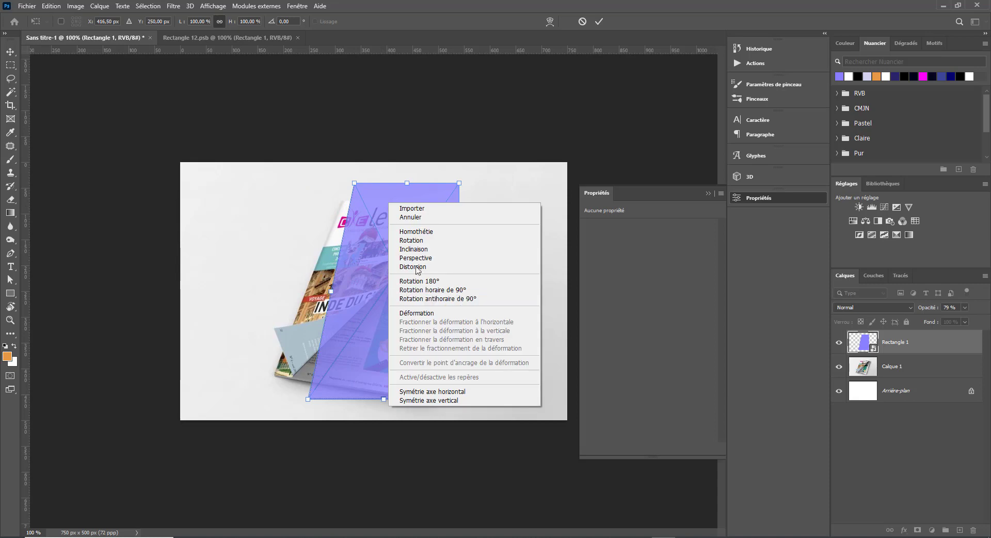
left_click(413, 267)
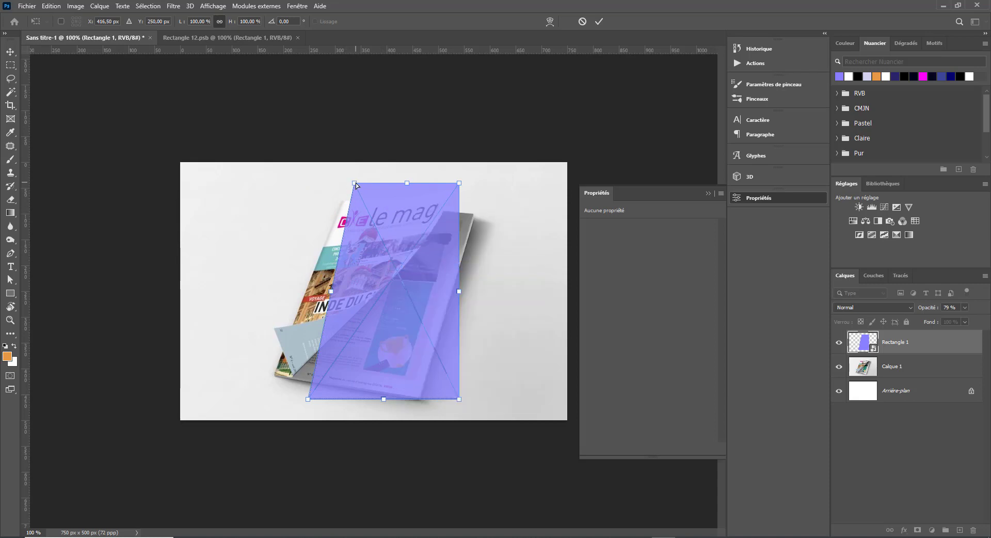
left_click_drag(355, 184, 342, 201)
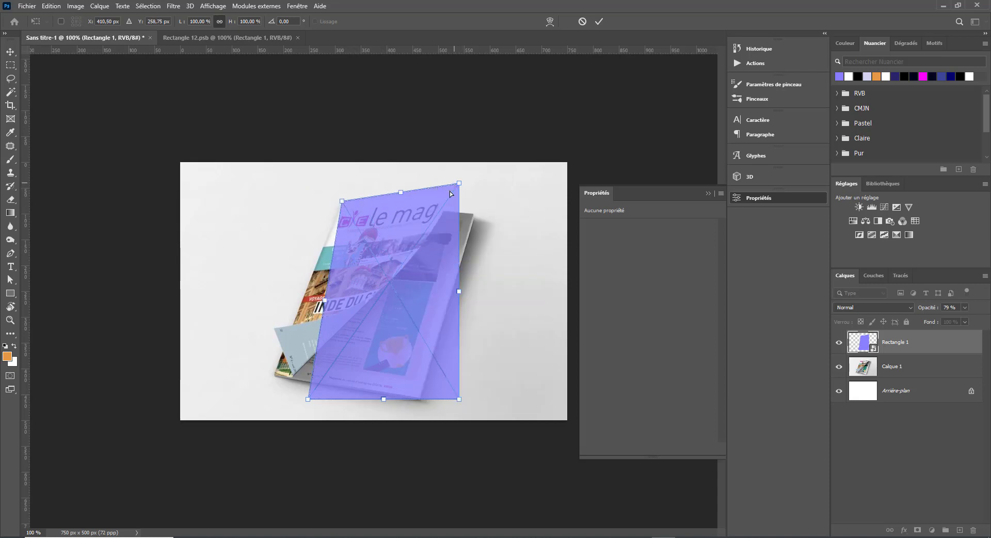
left_click_drag(450, 194, 448, 188)
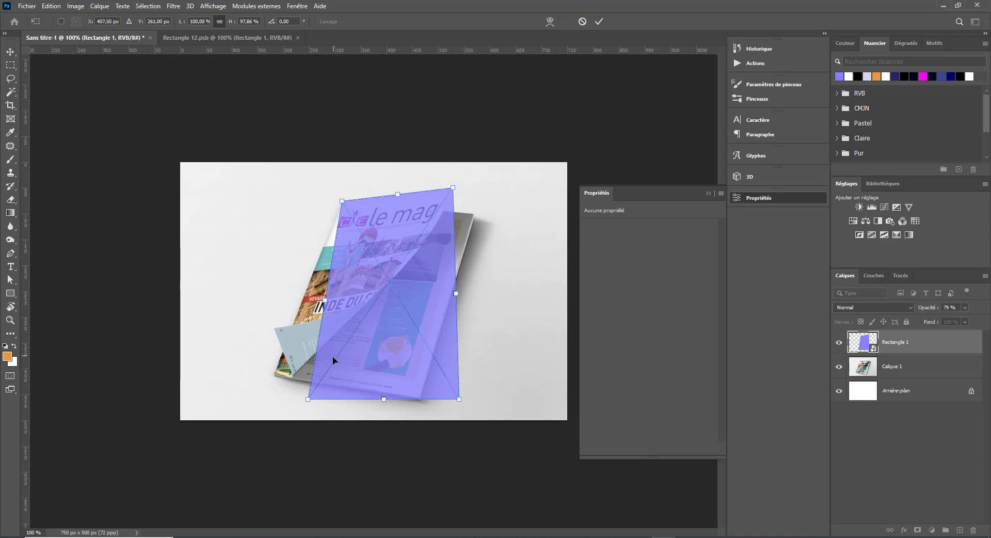
left_click_drag(308, 400, 281, 369)
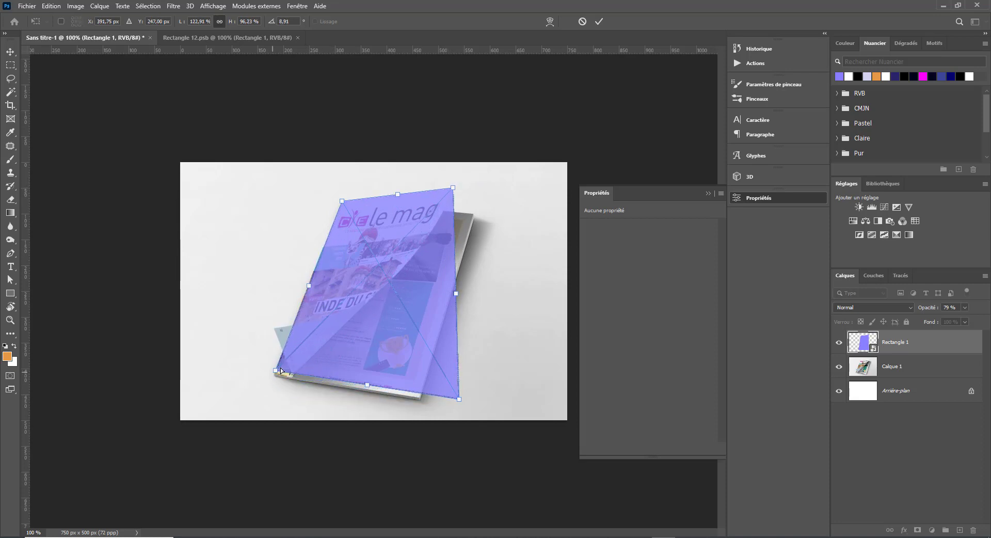
left_click_drag(459, 400, 292, 385)
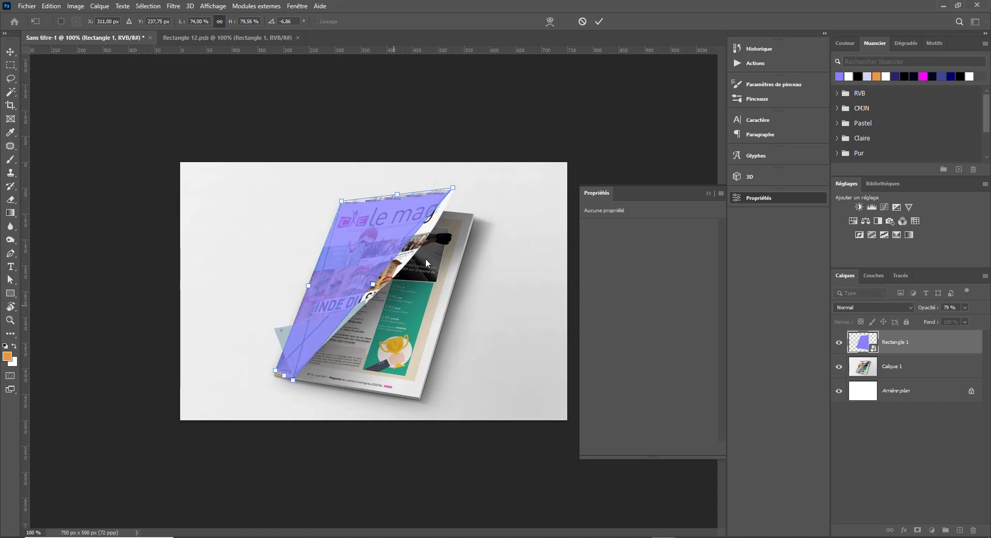
mouse_move(458, 190)
left_mouse_down()
mouse_move(474, 192)
mouse_move(460, 176)
mouse_move(457, 190)
left_mouse_up()
left_click_drag(297, 380, 372, 386)
- Warp the smart object so its bottom-right corner folds back to the curled page tip and its right edge follows the curl
right_click(384, 247)
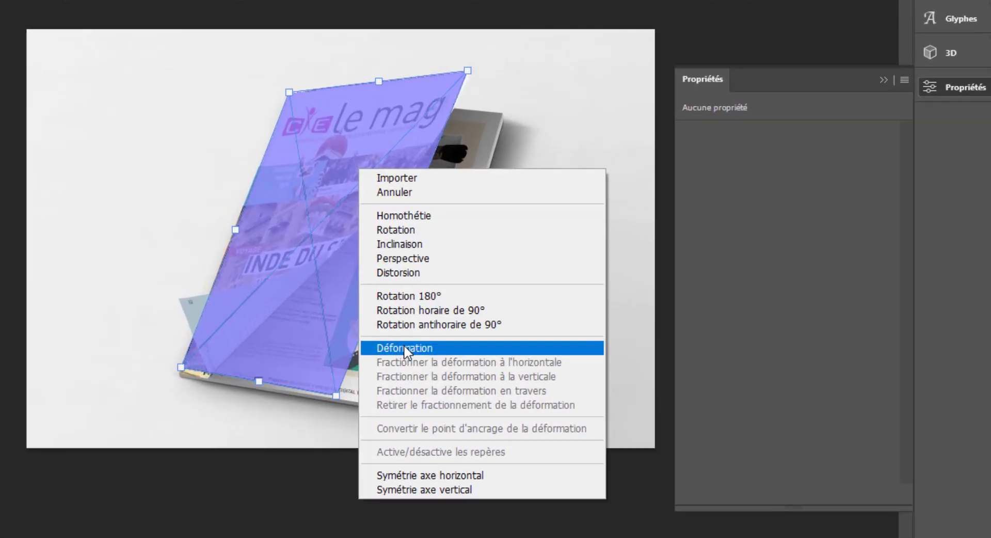
left_click(419, 360)
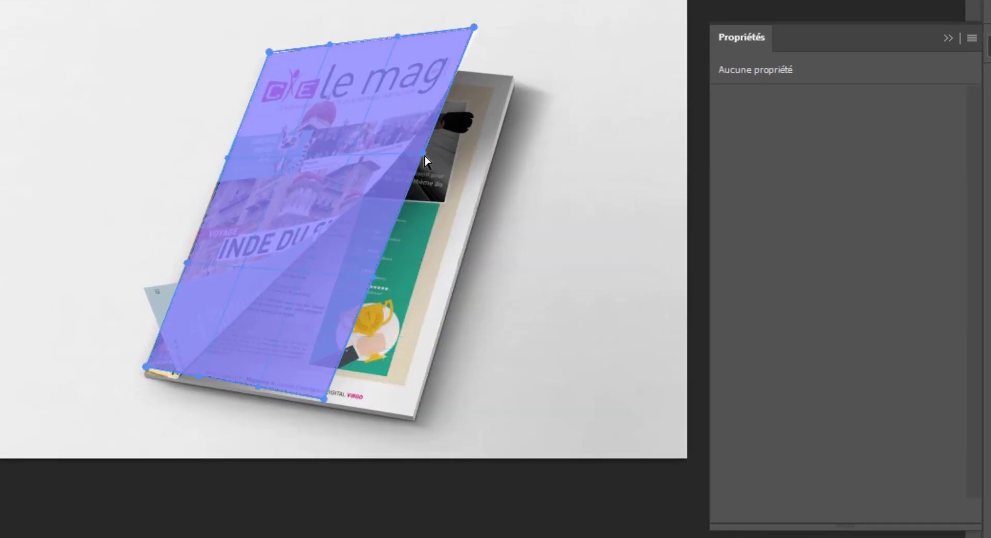
left_click_drag(425, 157, 382, 244)
left_click_drag(324, 395, 265, 388)
left_click_drag(194, 373, 176, 379)
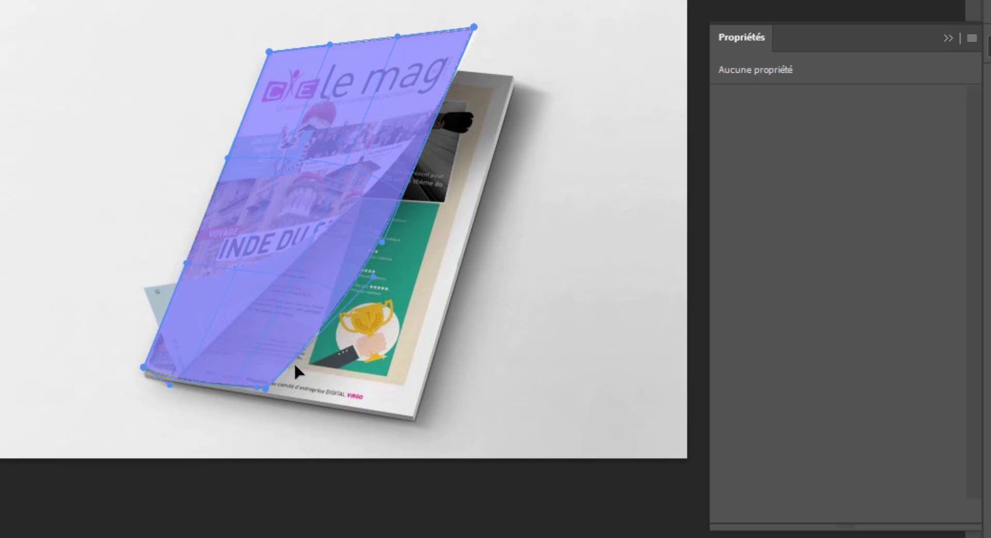
left_click_drag(263, 394, 142, 289)
left_click_drag(386, 241, 463, 69)
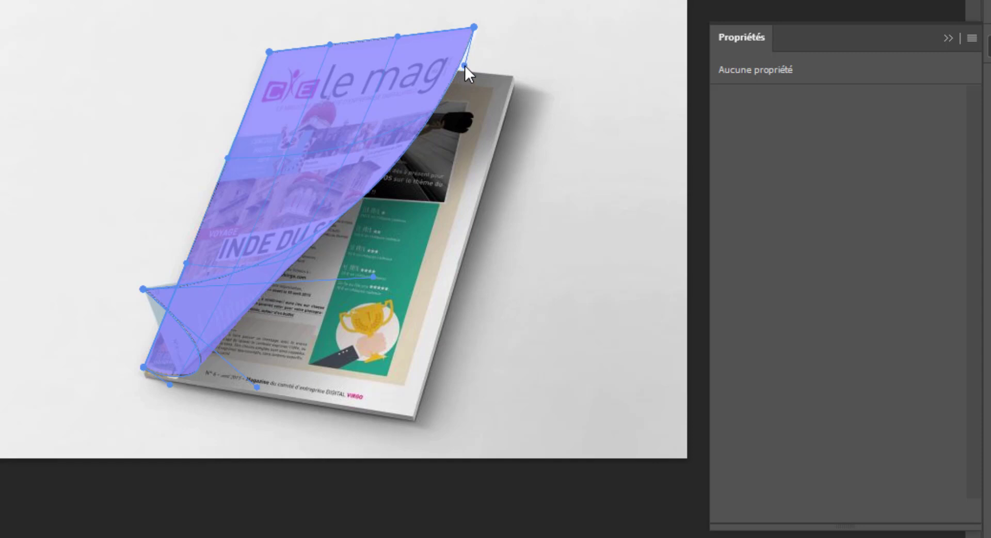
- Refine the warp at the lower fold, fitting the bottom-left corner and its curve handles to the magazine's bottom edge
left_click_drag(253, 382, 217, 410)
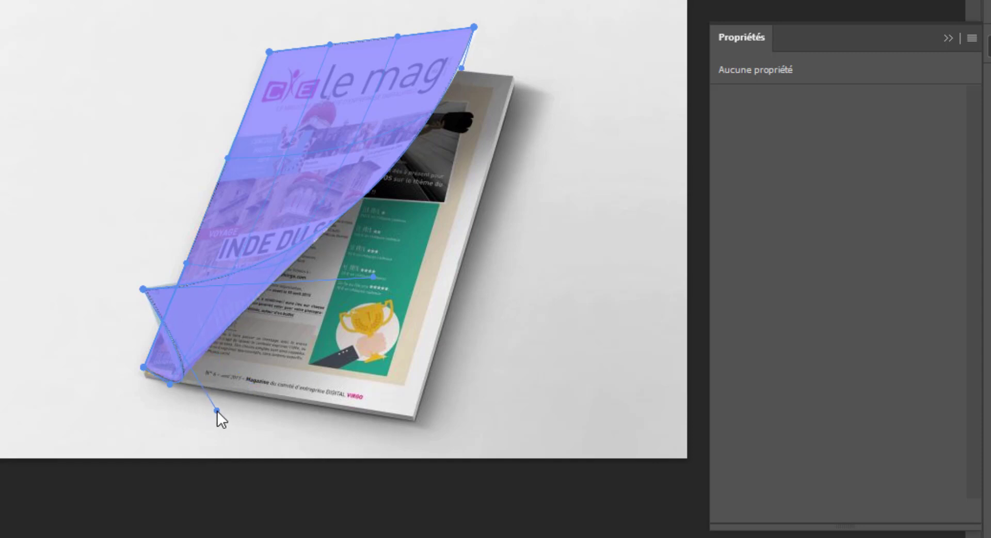
left_click_drag(139, 368, 148, 374)
left_click(121, 365)
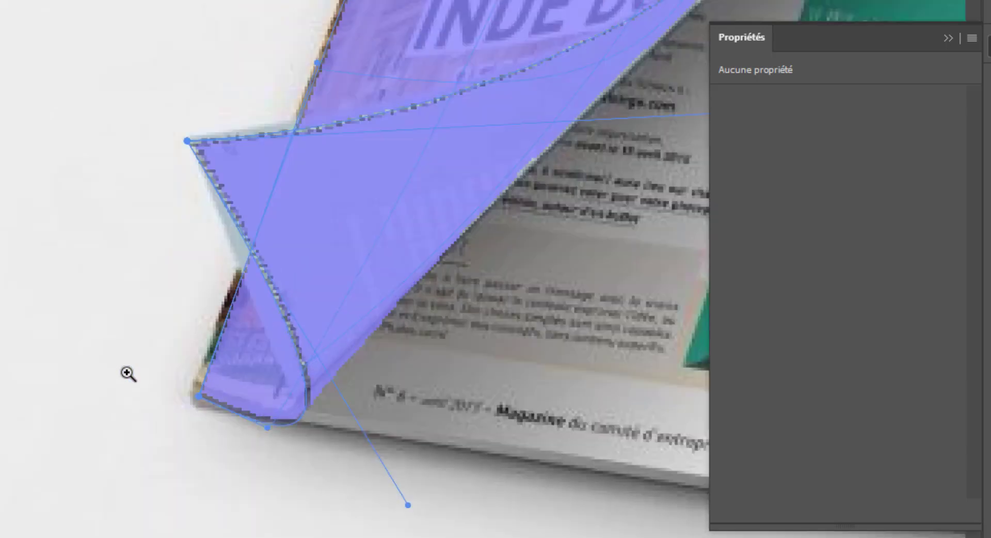
left_click_drag(192, 395, 191, 388)
left_click_drag(267, 425, 290, 401)
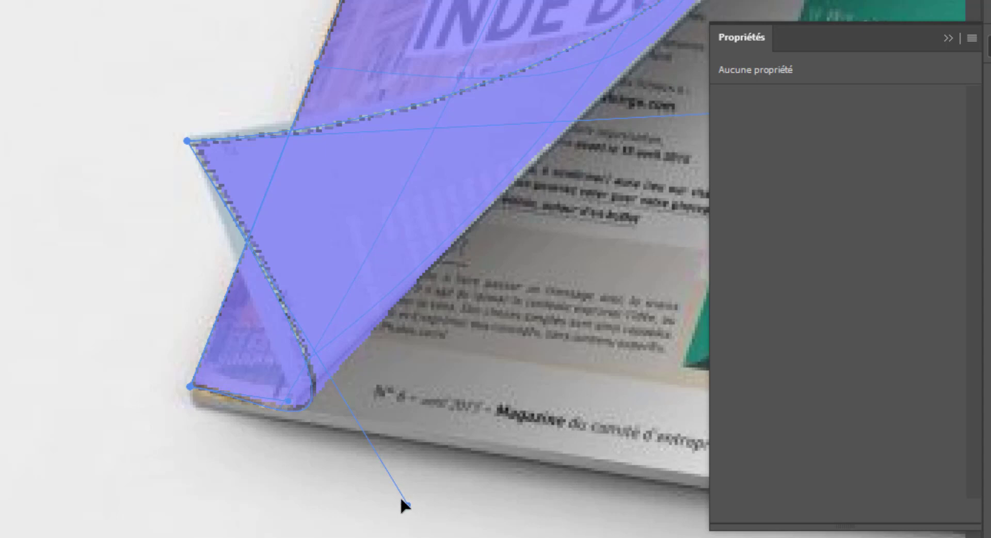
left_click_drag(408, 505, 382, 505)
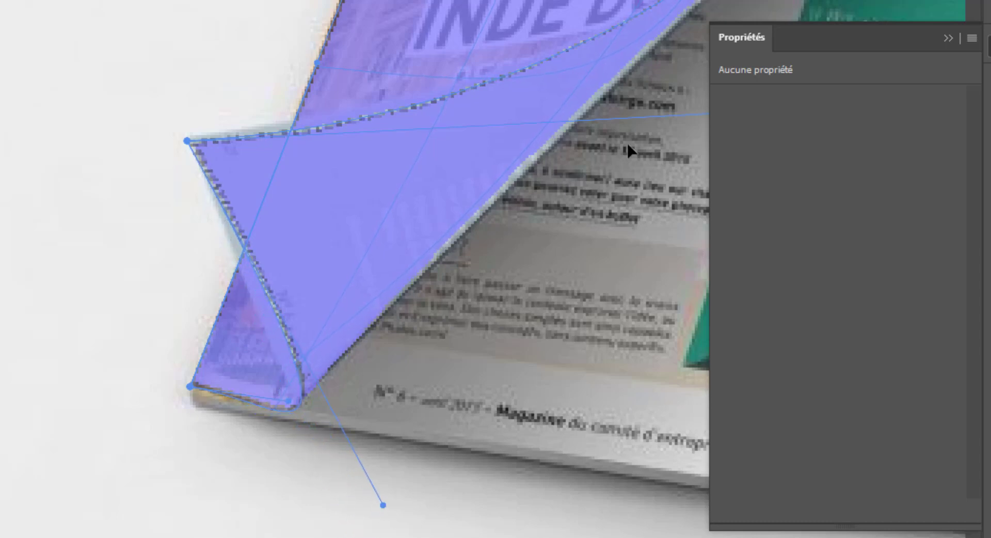
- Refine the warp's top-right corner to match the tip of the lifted cover
left_click_drag(634, 138, 260, 419)
left_click_drag(543, 302, 423, 348)
left_click_drag(584, 51, 404, 320)
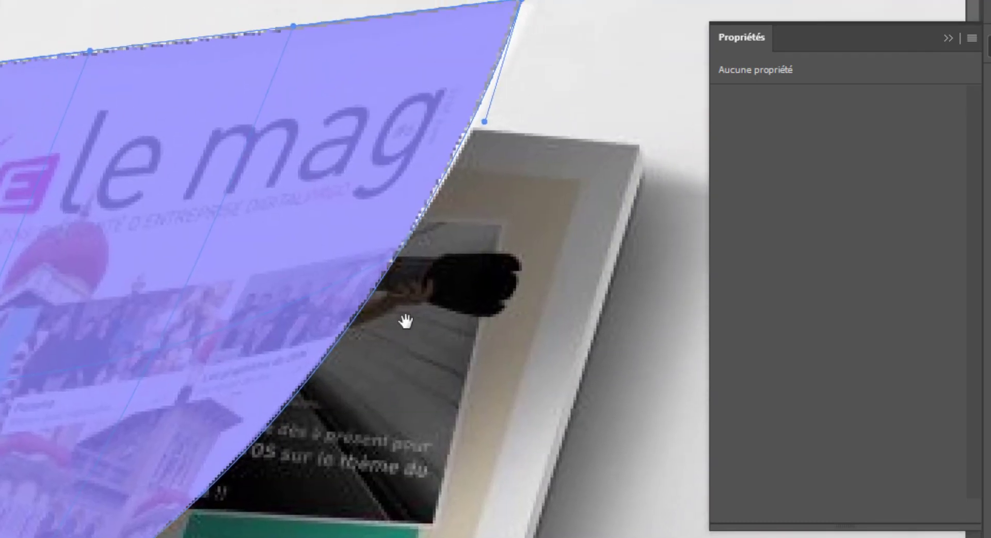
left_click(524, 2)
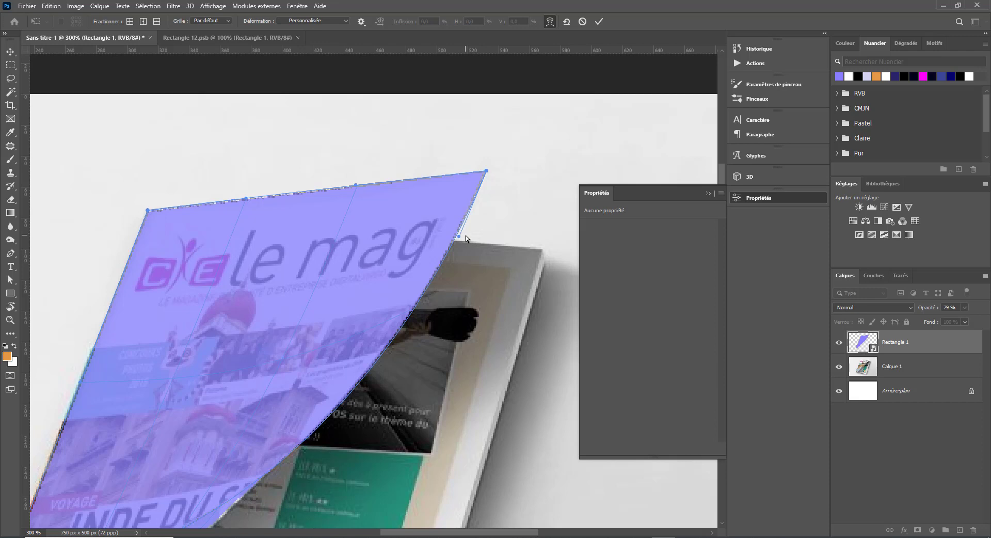
key("ctrl+minus")
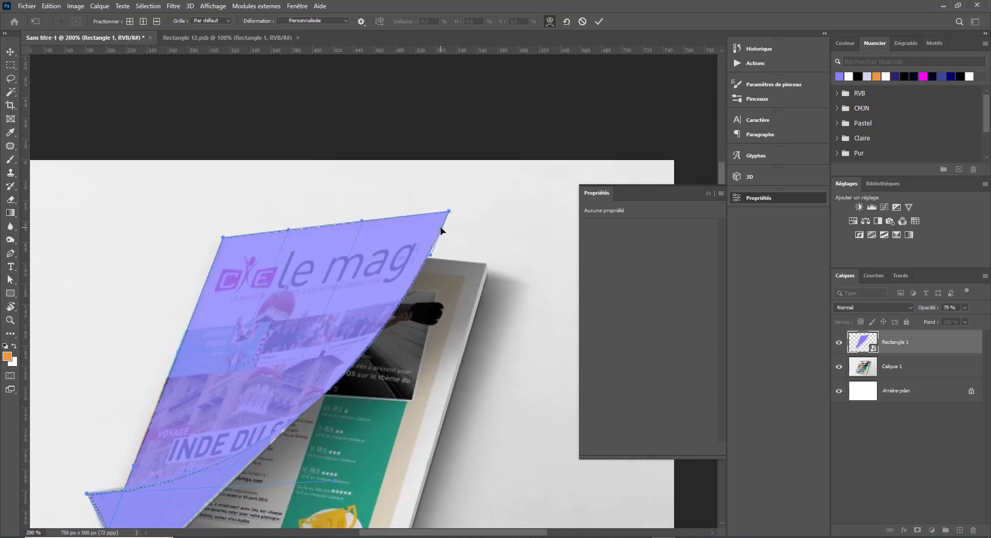
- Fine-tune the warp along the cover's left and top edges, apply the transformation, and hide the Rectangle 1 layer
left_click_drag(338, 323, 328, 194)
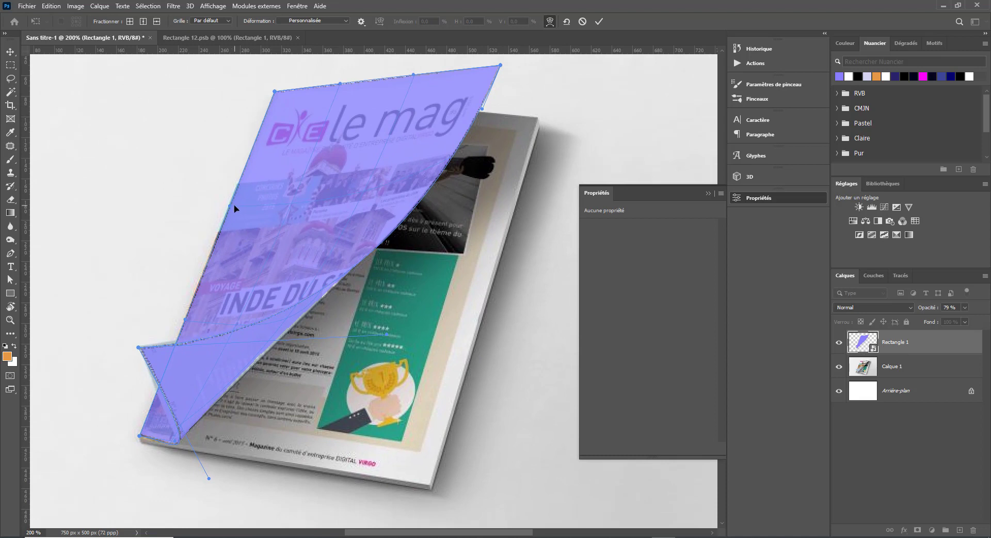
left_click_drag(227, 207, 226, 209)
left_click_drag(411, 76, 405, 83)
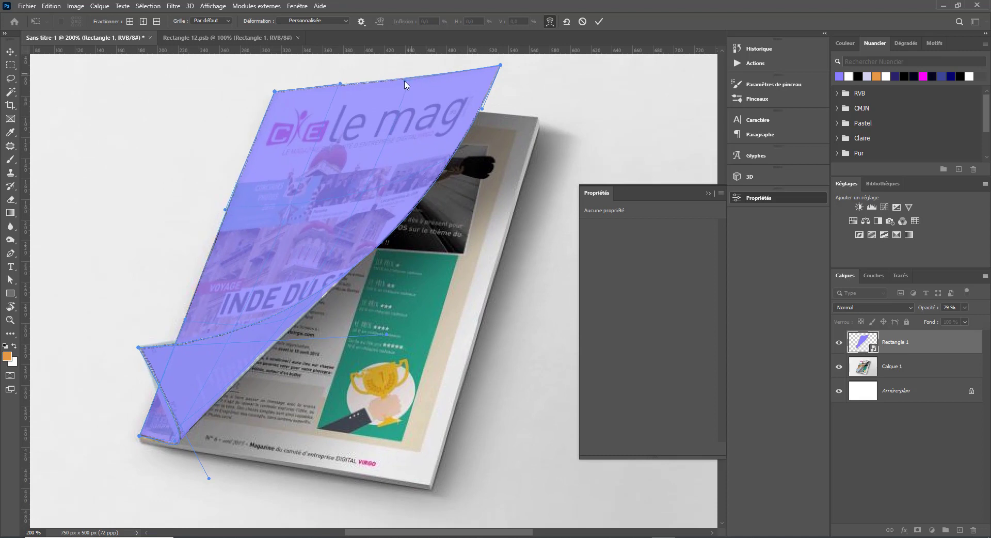
left_click_drag(344, 84, 346, 85)
key("Return")
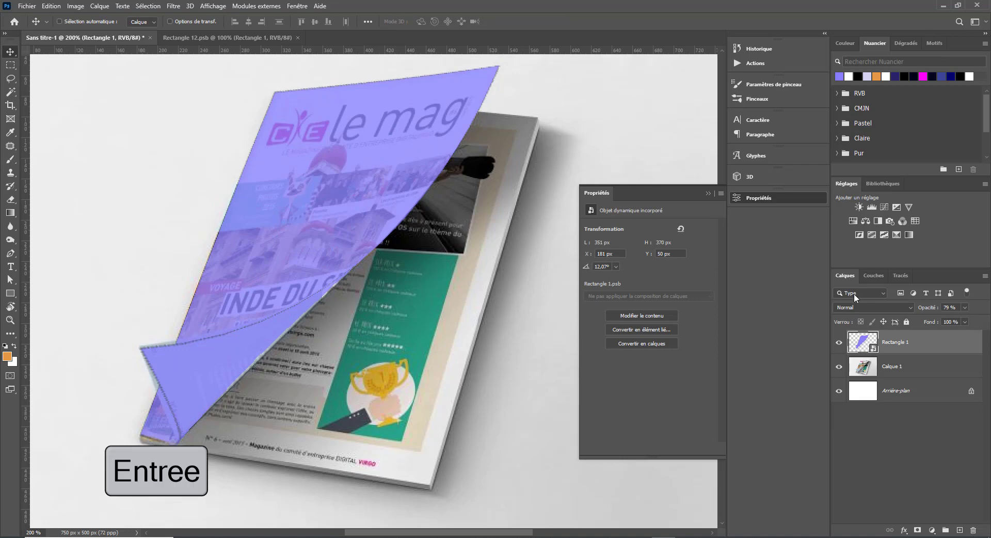
left_click(839, 343)
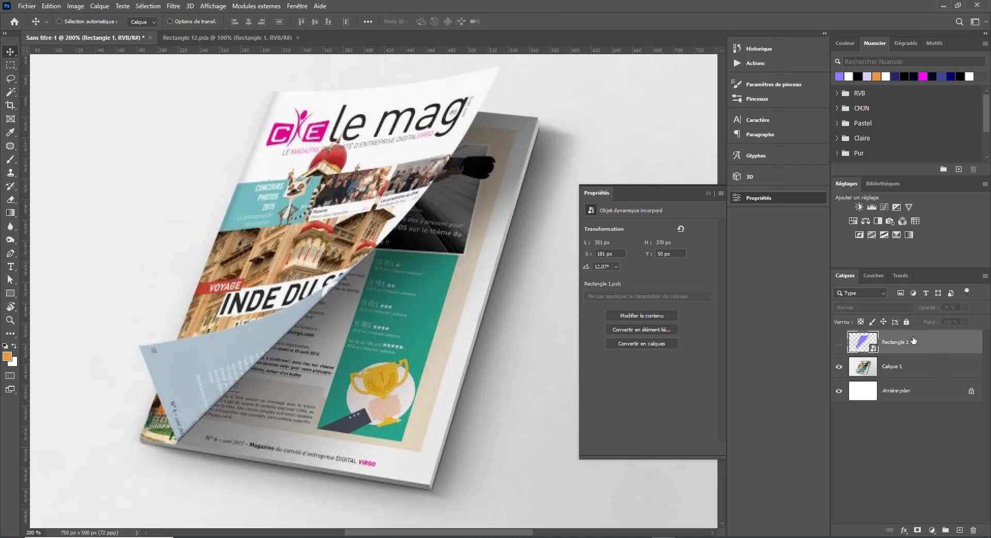
- Add a layer mask to Rectangle 1 and start a Pen path down the outer edge of the folded flap to its lower tip
left_click(917, 531)
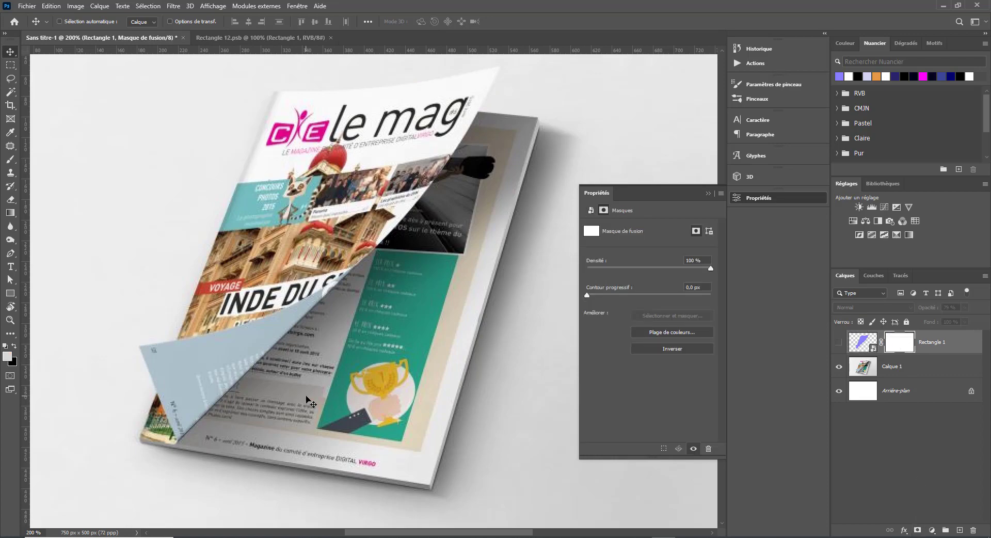
key("p")
scroll(243, 365, "up", 5)
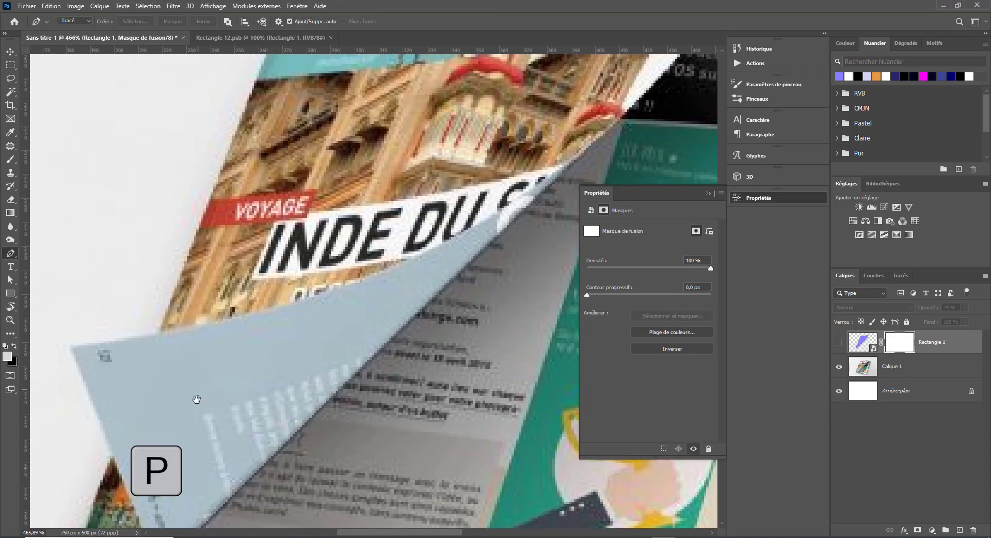
left_click_drag(196, 399, 265, 253)
left_click(139, 196)
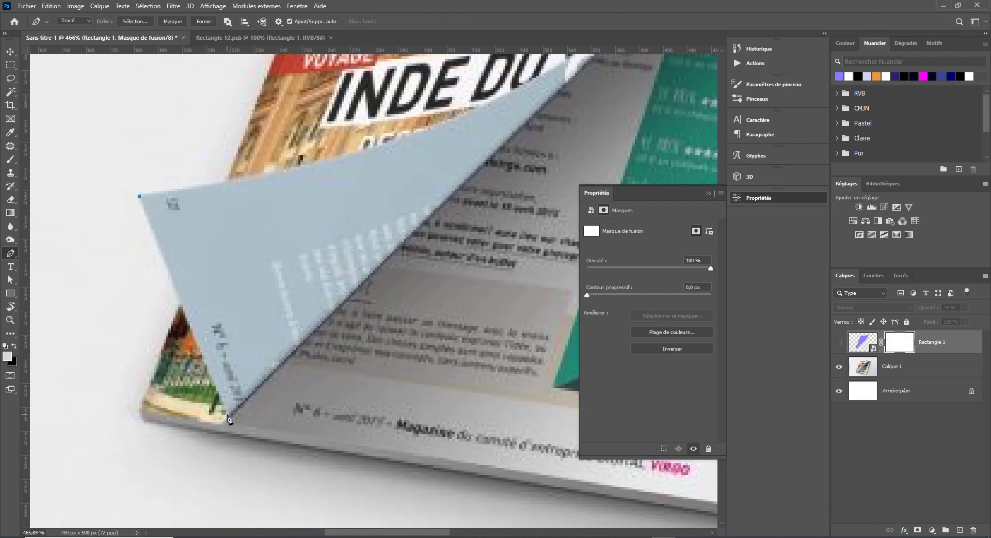
left_click(226, 415)
key("ctrl+z")
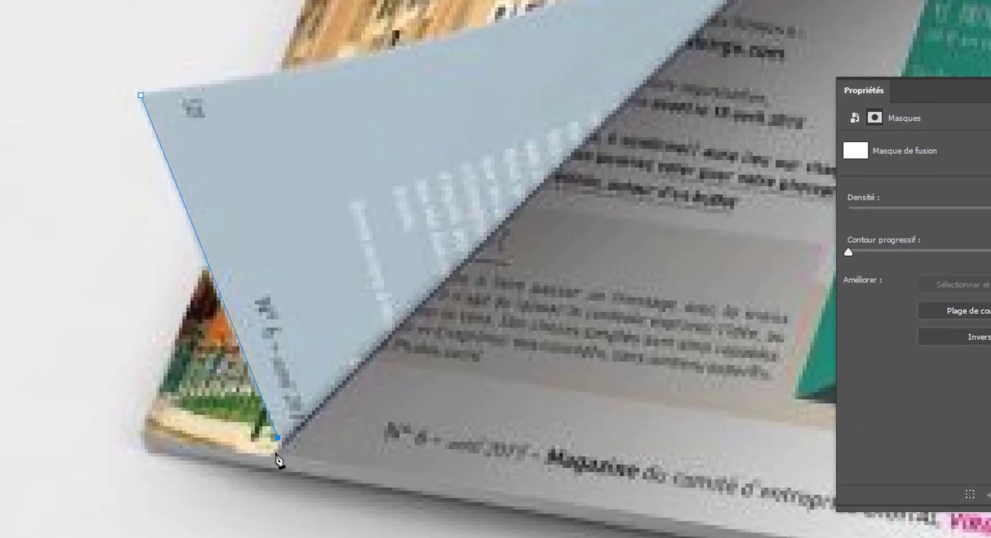
left_click(223, 421)
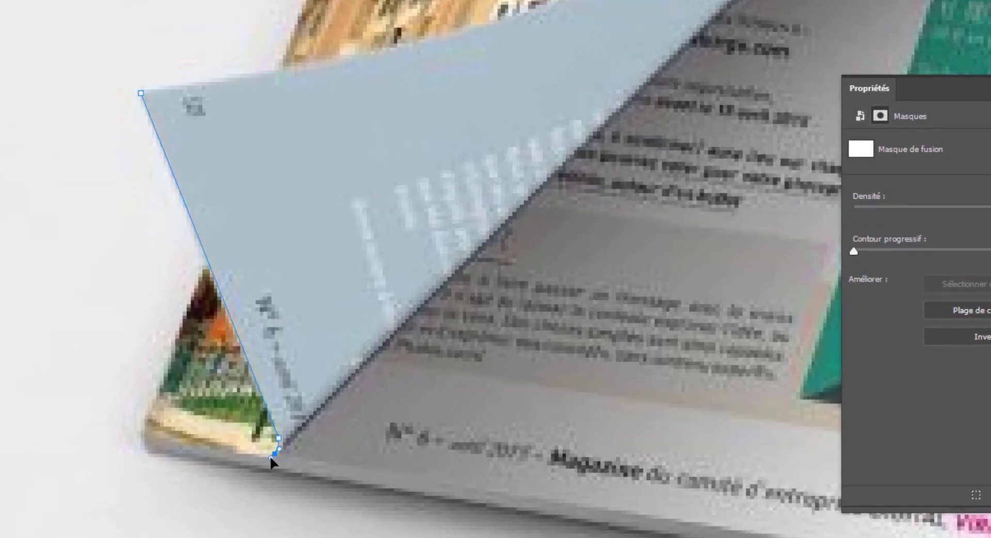
left_click(271, 460)
- Continue the path up along the fold line, curve it back along the flap's upper edge, and close it at the outer corner
left_click_drag(606, 176, 534, 225)
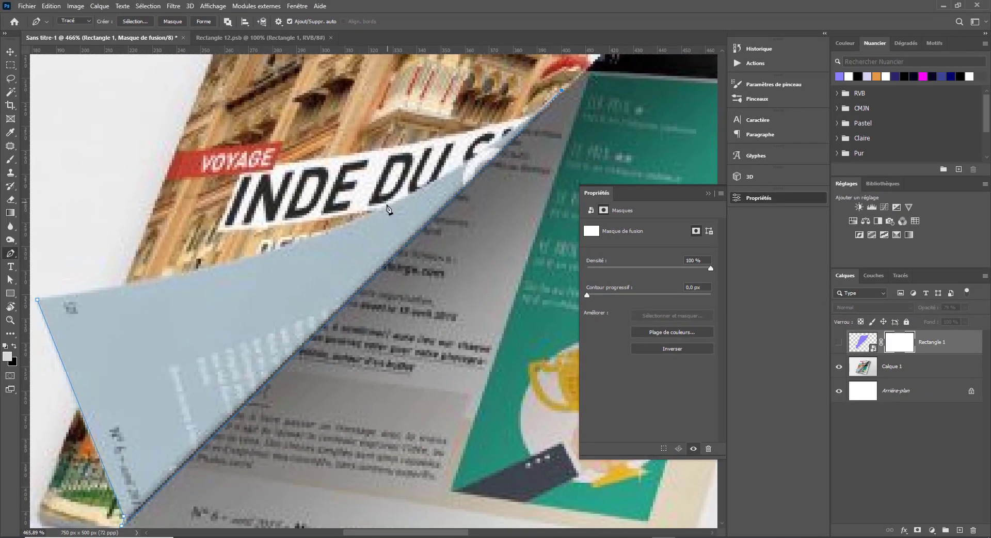
left_click_drag(384, 207, 301, 246)
left_click(38, 301)
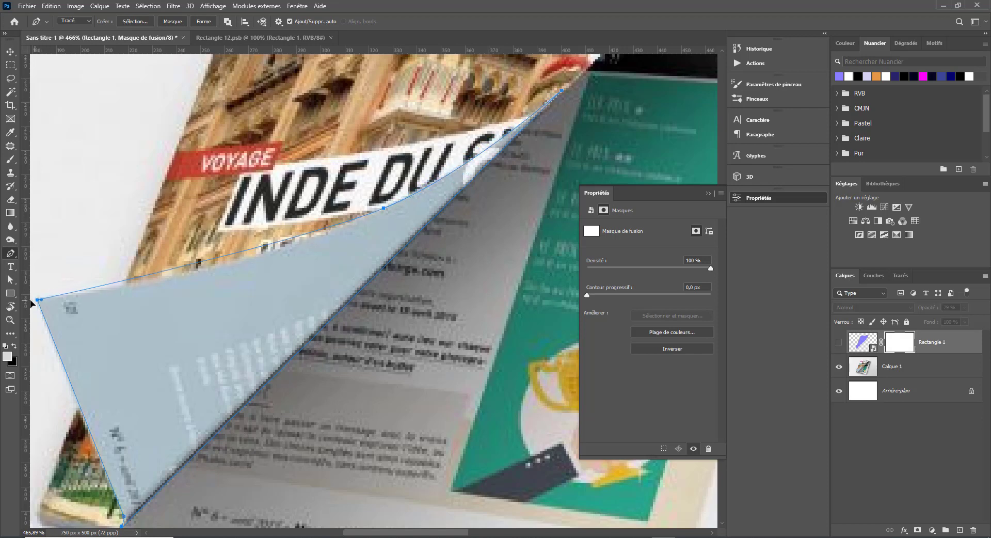
scroll(51, 321, "left", 6)
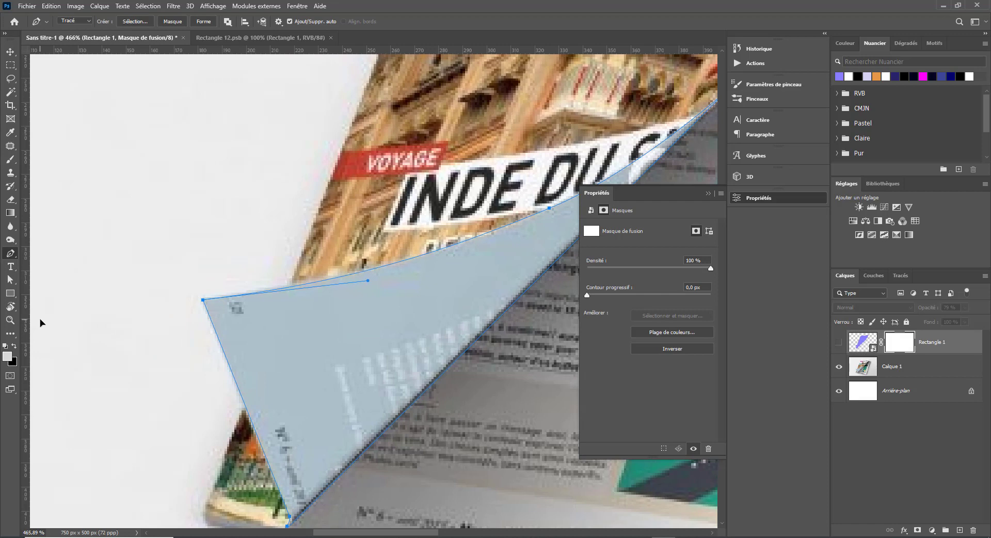
- Convert the flap path to a selection, show Rectangle 1, fill the selection with black on its mask, and deselect
key("ctrl+minus")
key("ctrl+minus")
key("ctrl+minus")
key("ctrl+minus")
key("ctrl+minus")
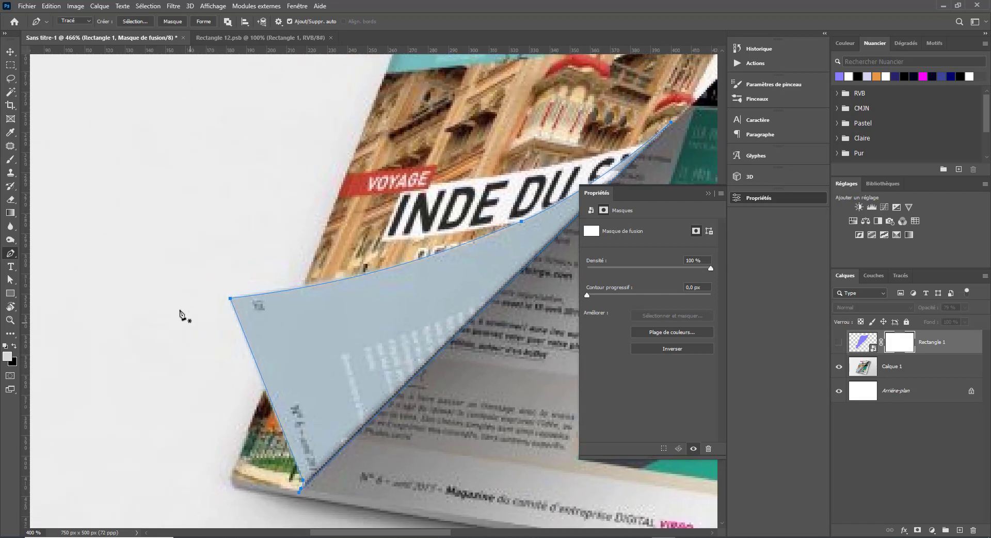
key("ctrl+Return")
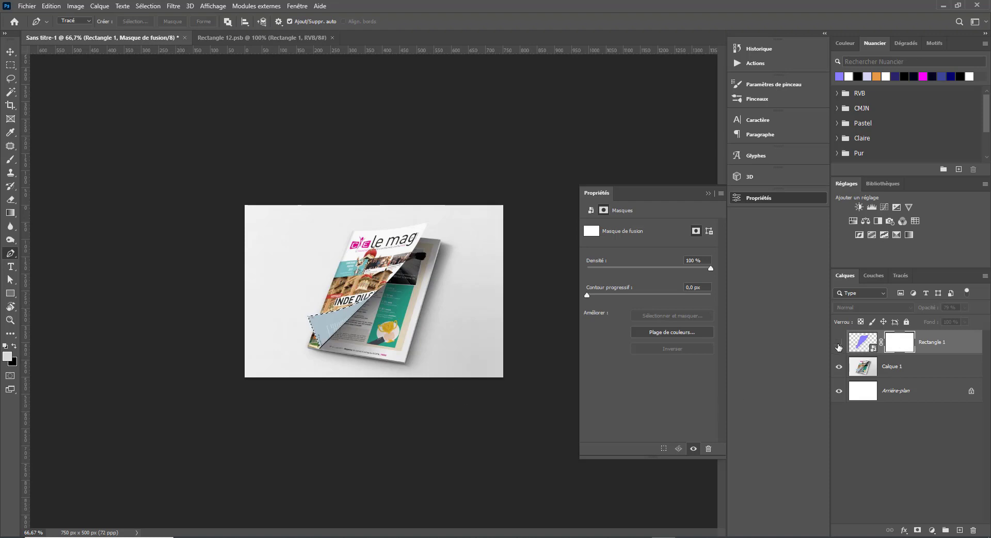
left_click(839, 342)
key("ctrl+BackSpace")
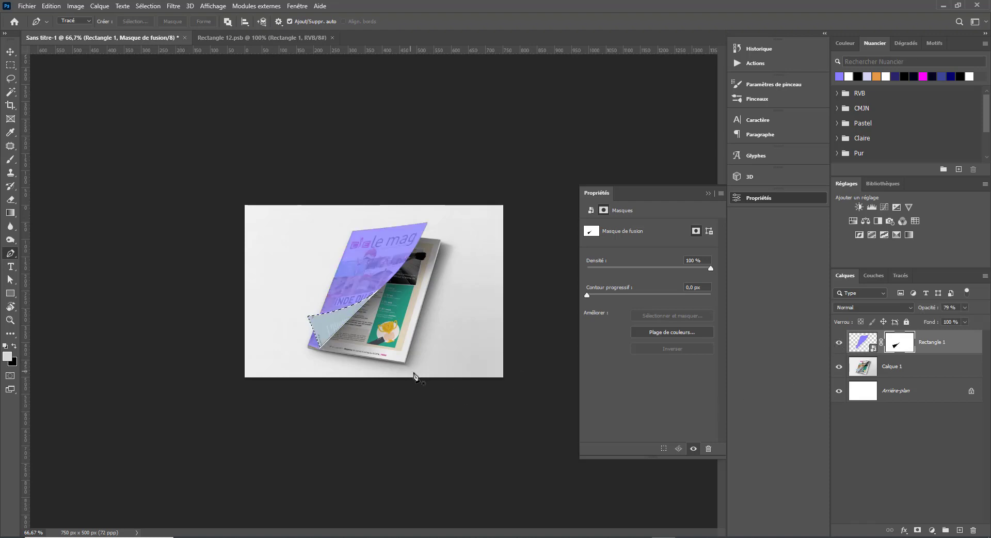
key("ctrl+d")
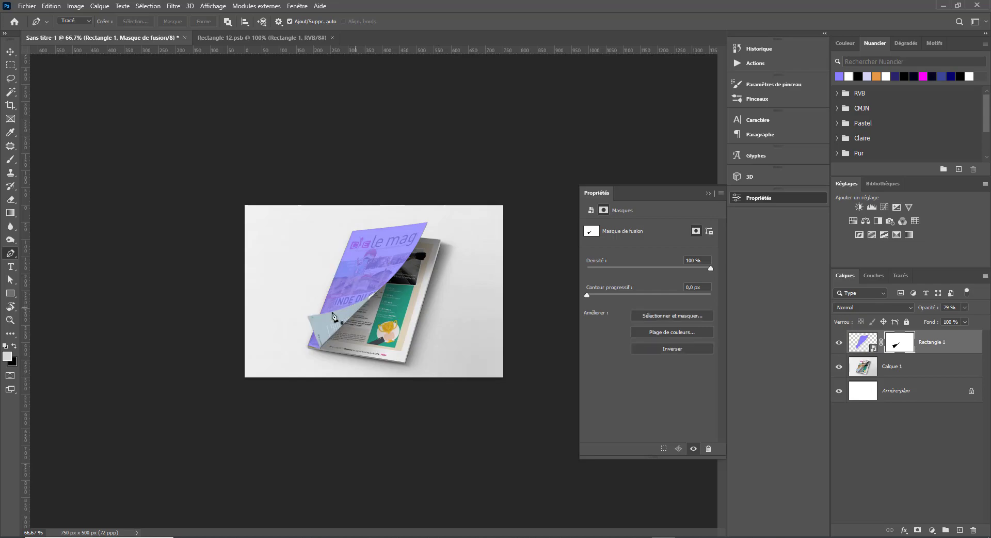
- Set the Rectangle 1 layer's opacity to 100 %
left_click_drag(320, 321, 372, 318)
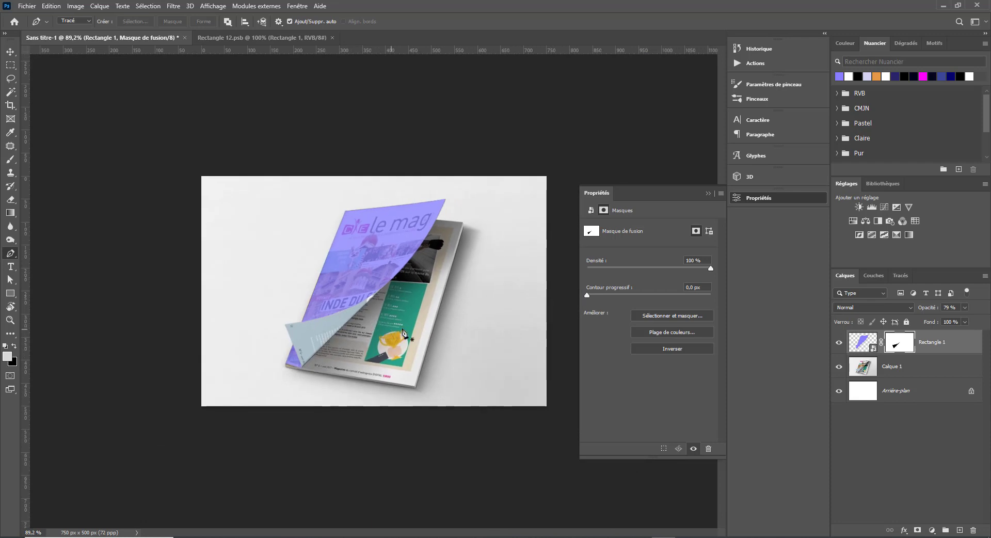
left_click_drag(929, 310, 987, 312)
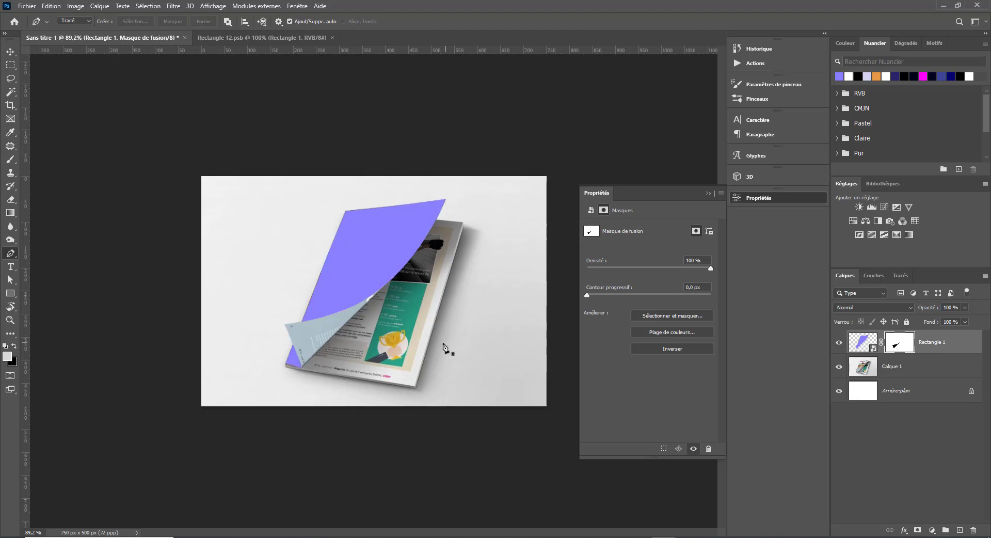
key("v")
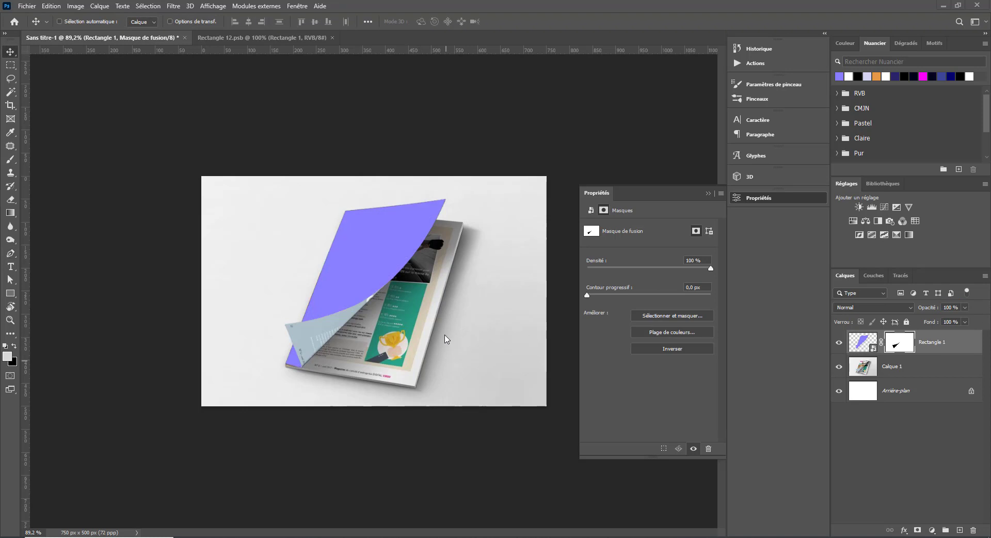
- Copy the FASHION magazine cover from the Google Images results in the browser and paste it into Rectangle 12.psb
left_click(268, 40)
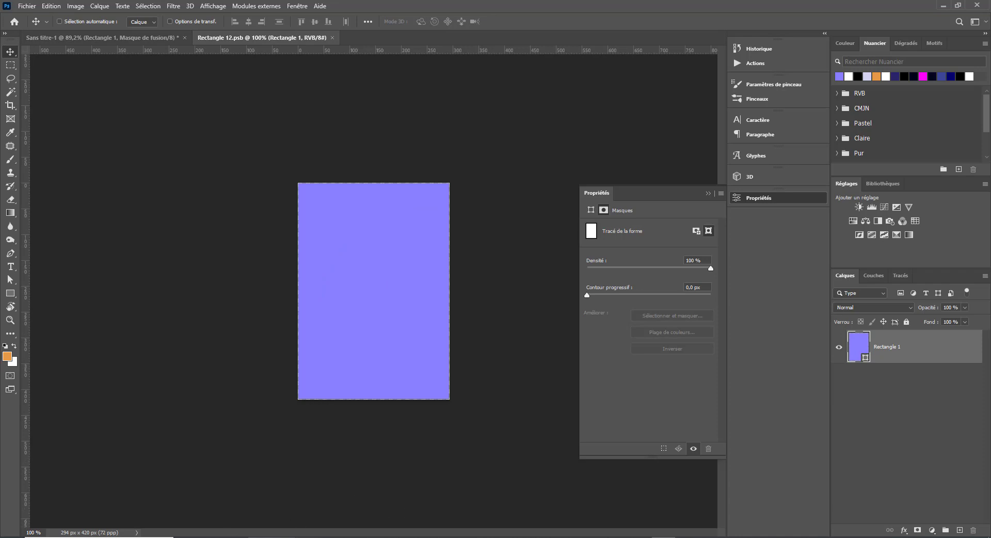
key("alt+Tab")
right_click(717, 266)
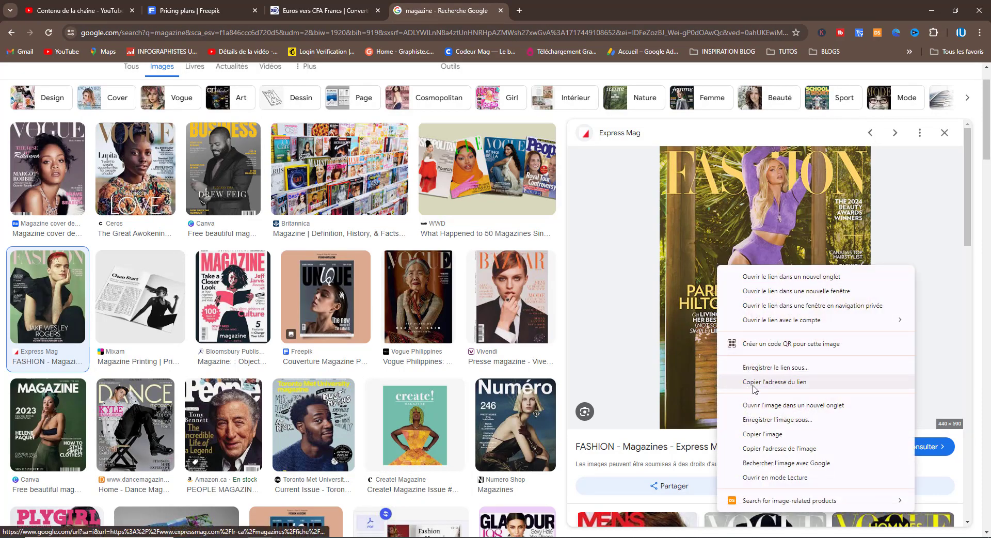
left_click(763, 434)
key("alt+Tab")
key("ctrl+v")
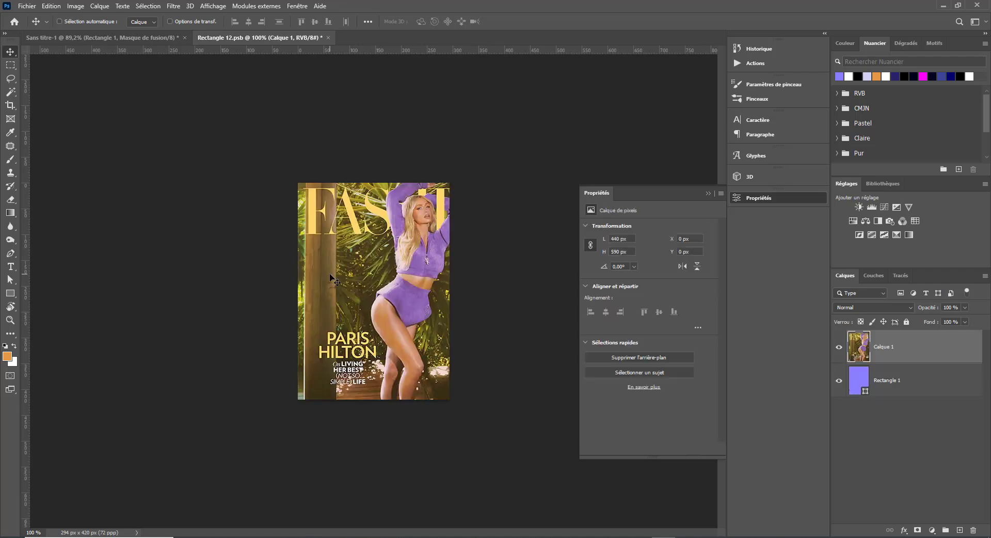
- Resize the pasted FASHION cover to fill the 294 × 420 px canvas, and save the smart object to update the mockup
key("ctrl+t")
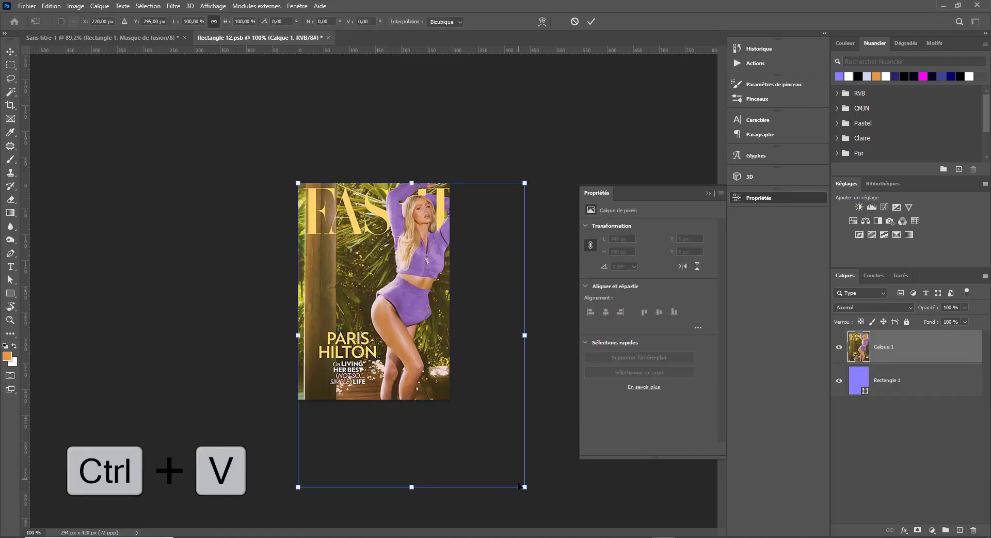
left_click_drag(517, 484, 452, 406)
left_click_drag(459, 292, 450, 292)
left_click_drag(373, 189, 374, 182)
left_click_drag(367, 395, 367, 399)
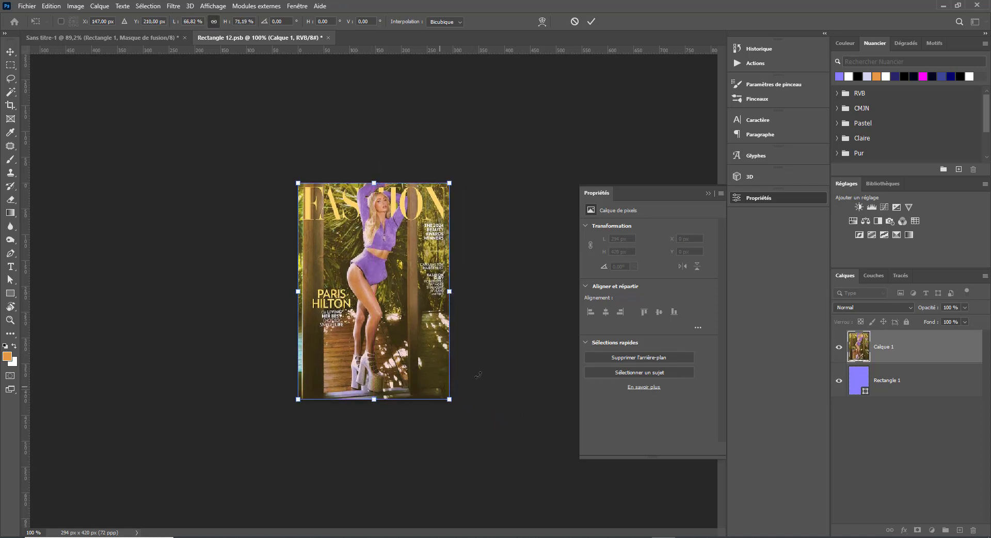
key("Return")
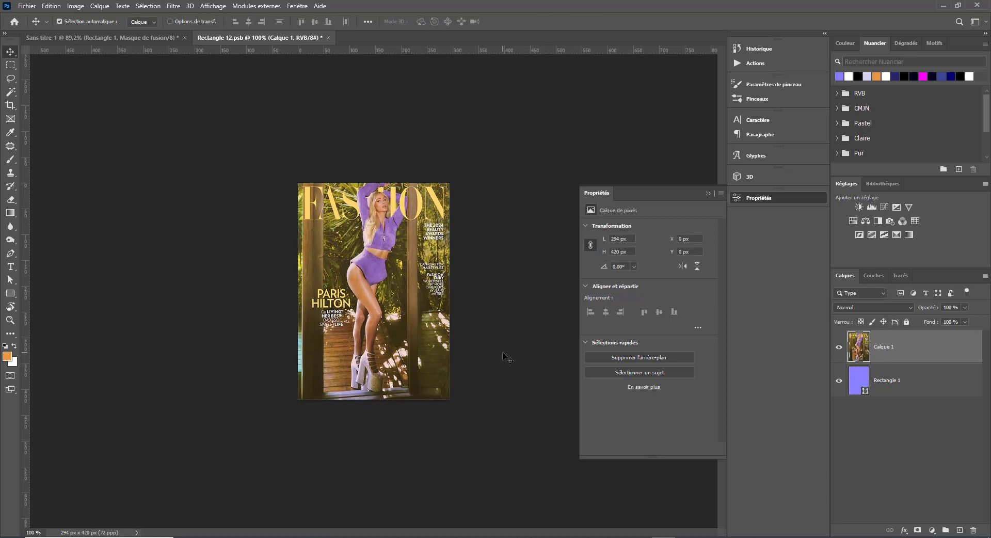
key("ctrl+s")
left_click(165, 39)
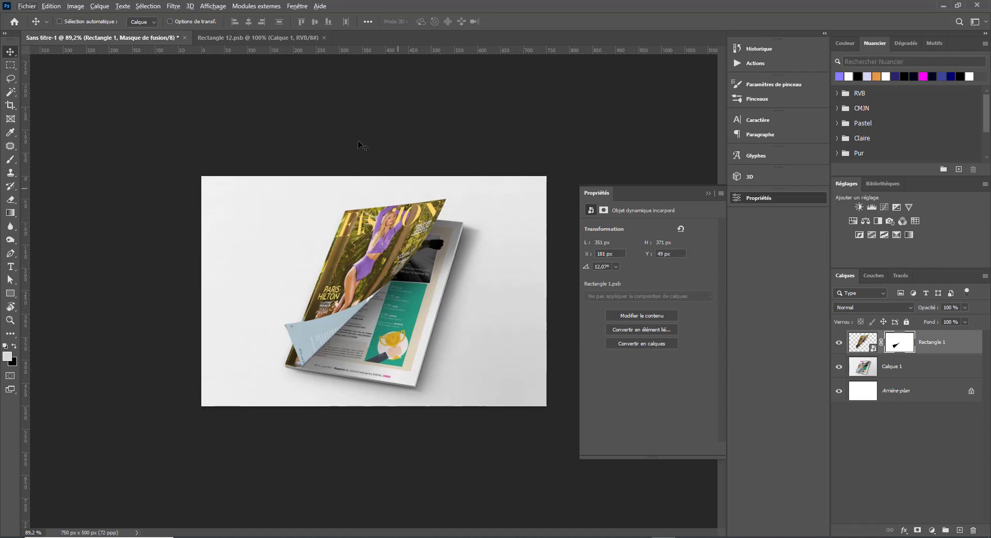
- Copy the Numéro 246 cover from the image results in the browser and paste it above the FASHION cover in Rectangle 12.psb
left_click(268, 42)
key("alt+Tab")
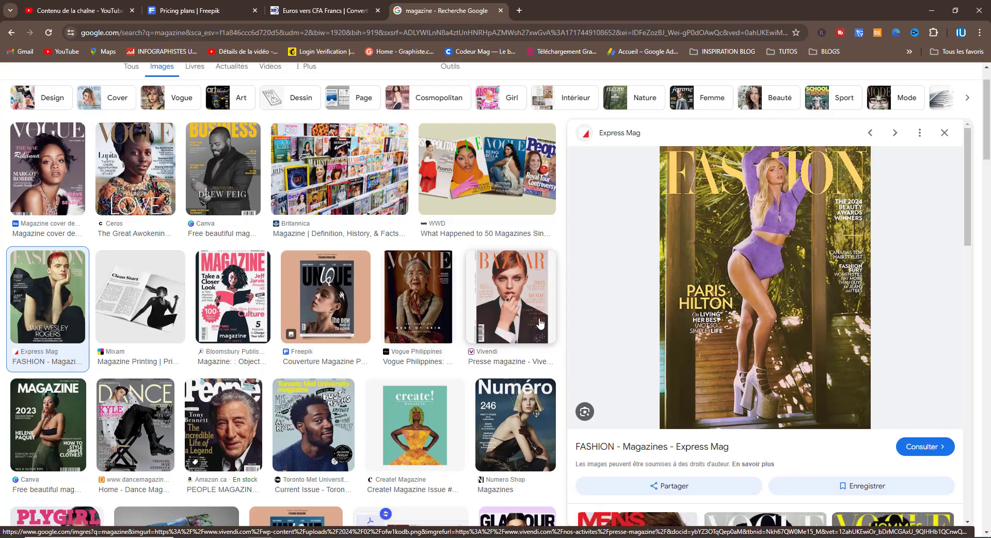
scroll(534, 294, "down", 3)
left_click(534, 295)
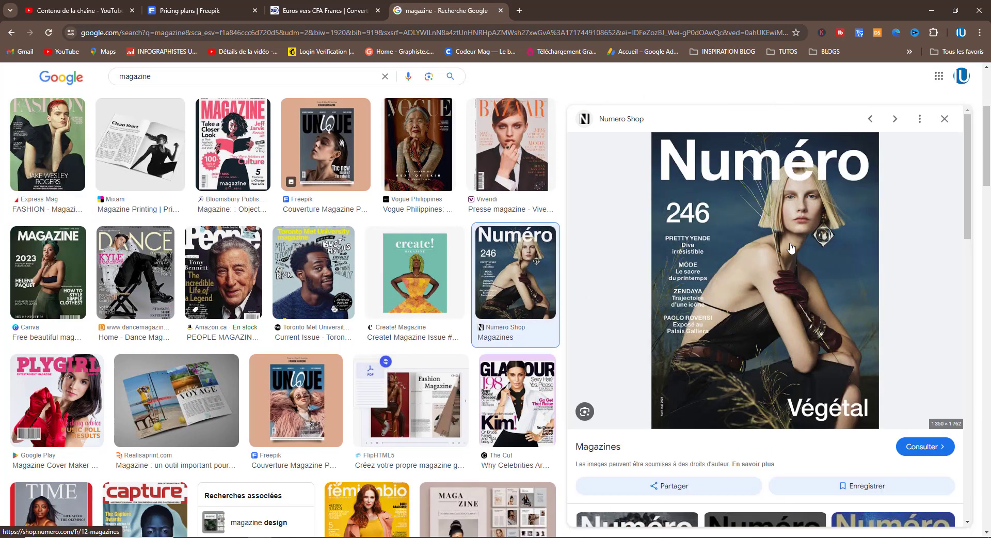
right_click(763, 267)
left_click(823, 434)
key("alt+Tab")
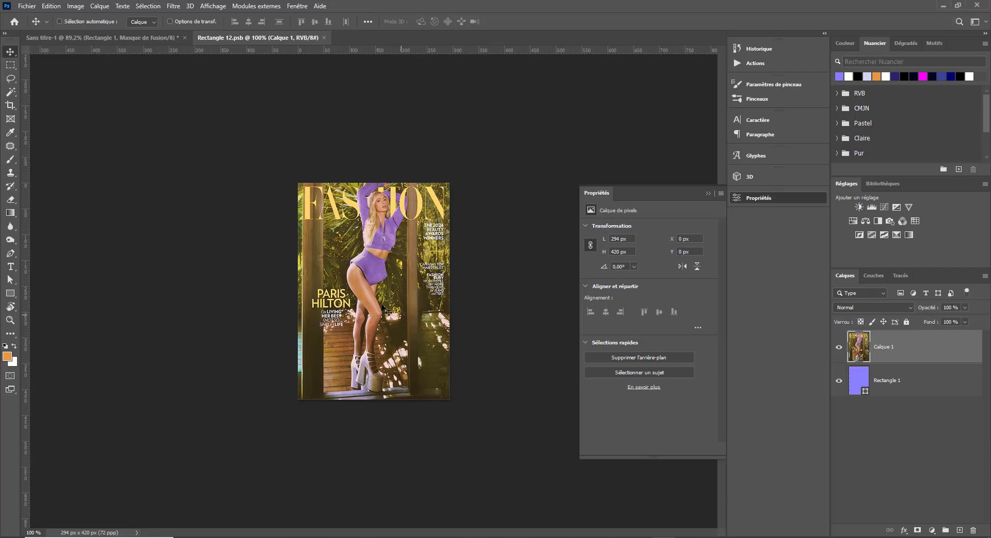
key("ctrl+v")
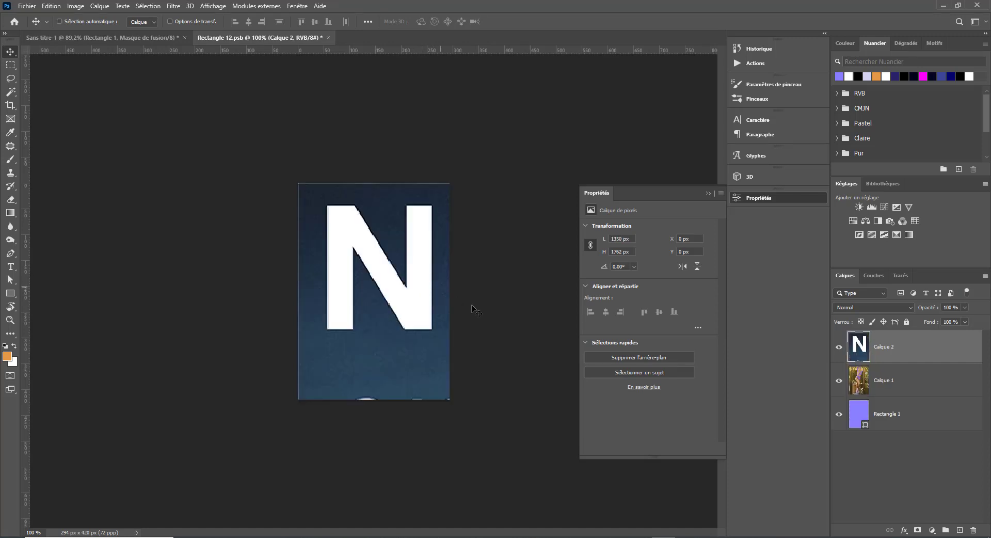
- Scale the Numéro cover to 294 × 427 px to fill the canvas, and save the smart object to update the mockup
key("ctrl+t")
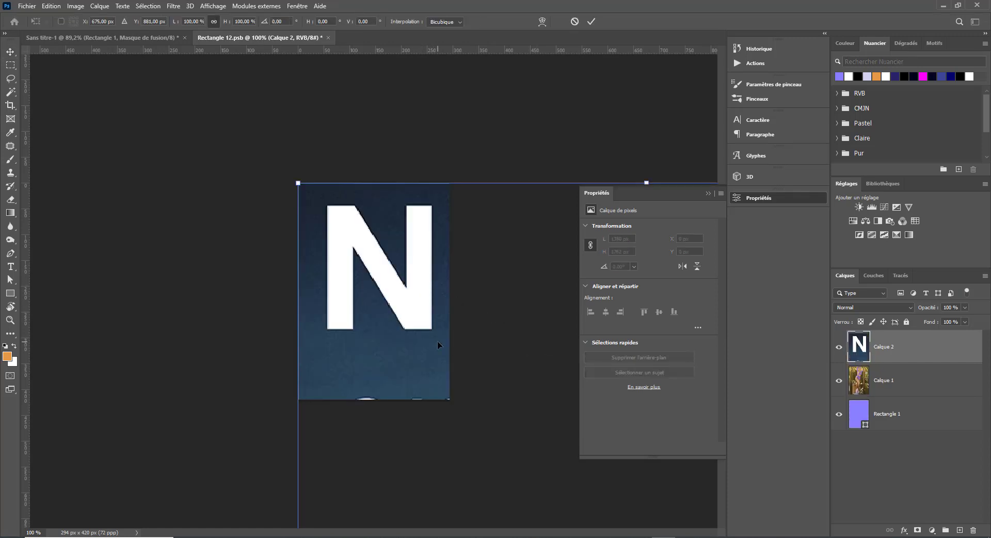
key("ctrl+minus")
key("ctrl+minus")
key("ctrl+minus")
key("ctrl+minus")
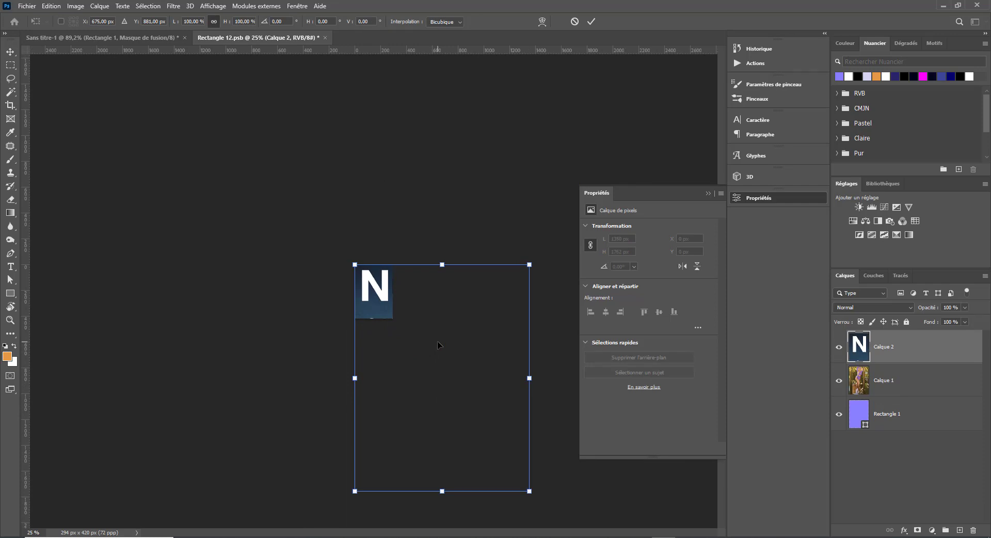
left_click_drag(530, 489, 375, 334)
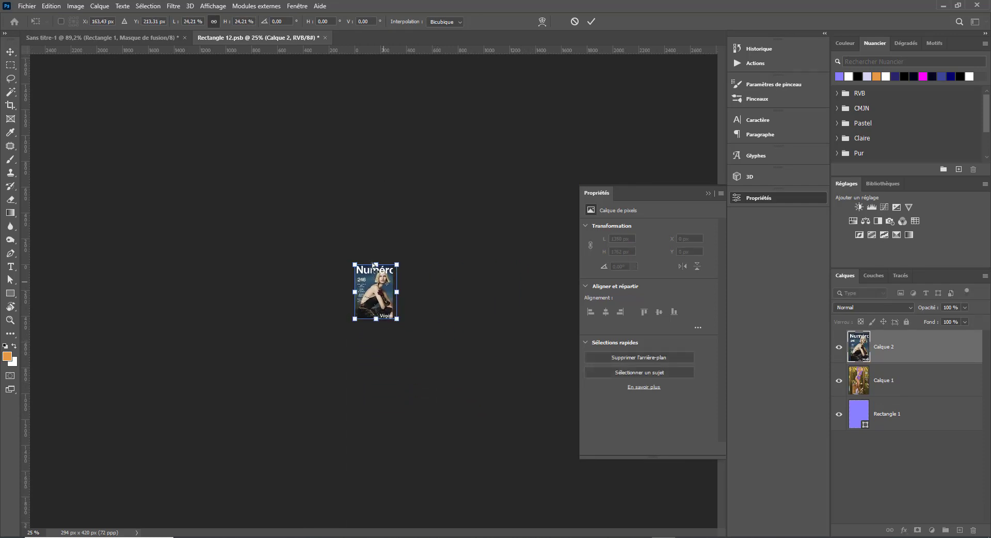
scroll(427, 324, "up", 6)
left_click_drag(480, 300, 462, 294)
key("Return")
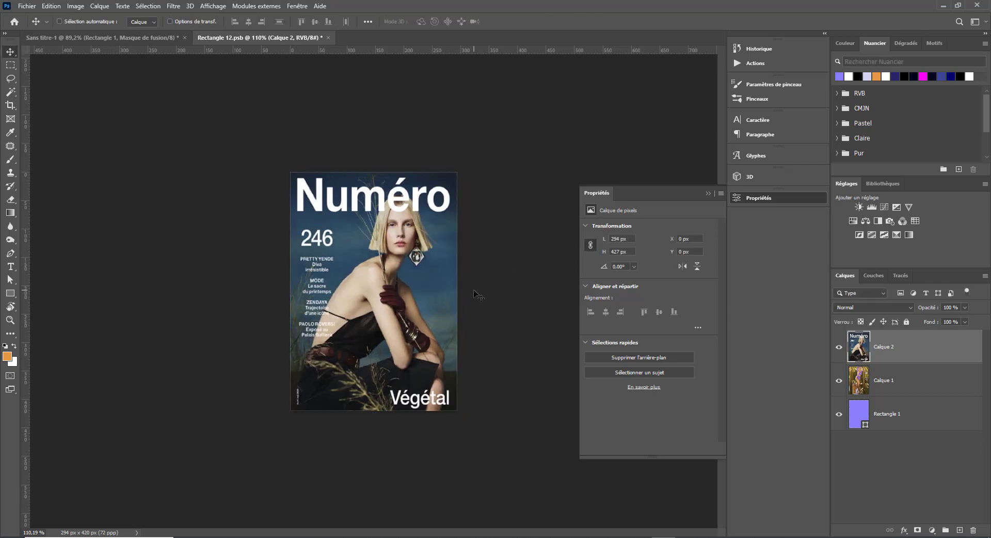
left_click(149, 39)
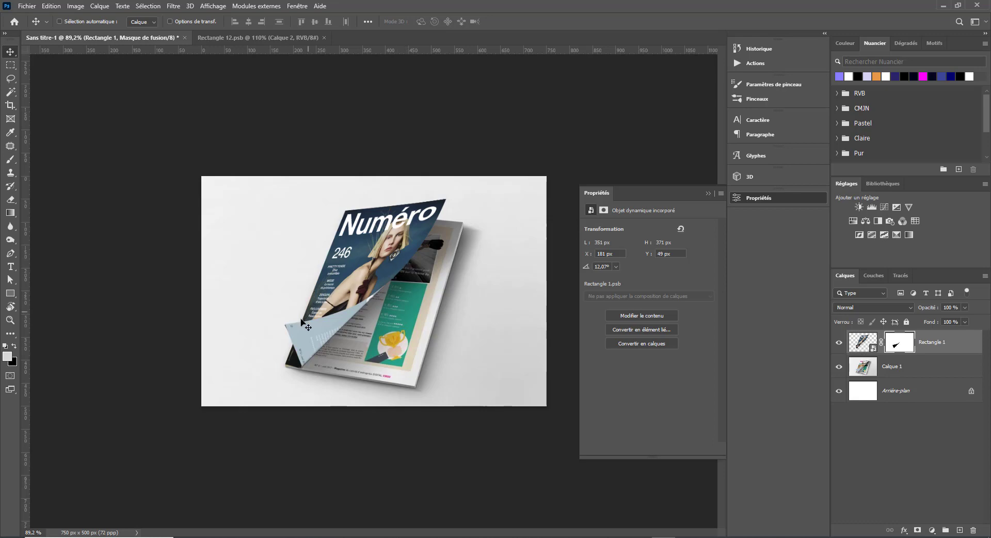
left_click_drag(303, 319, 323, 346)
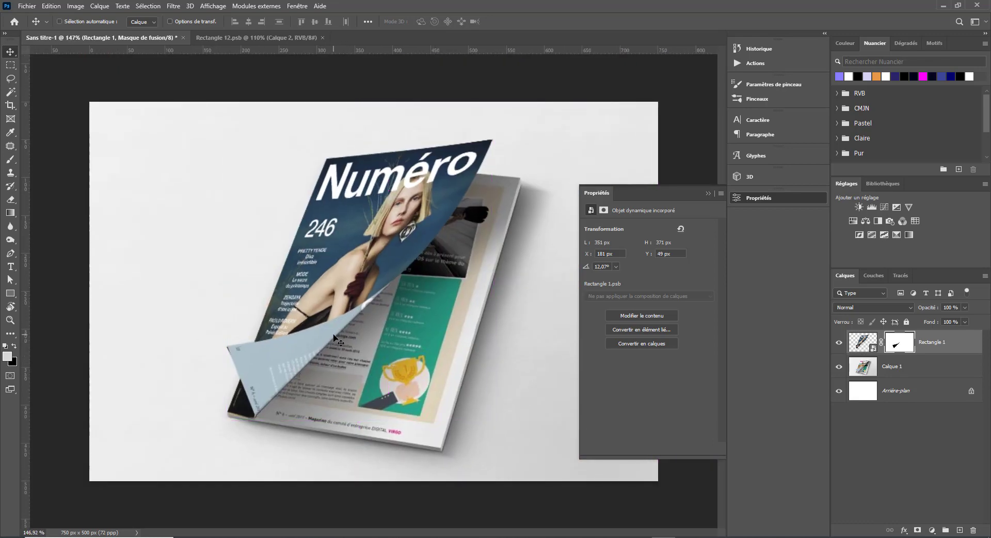